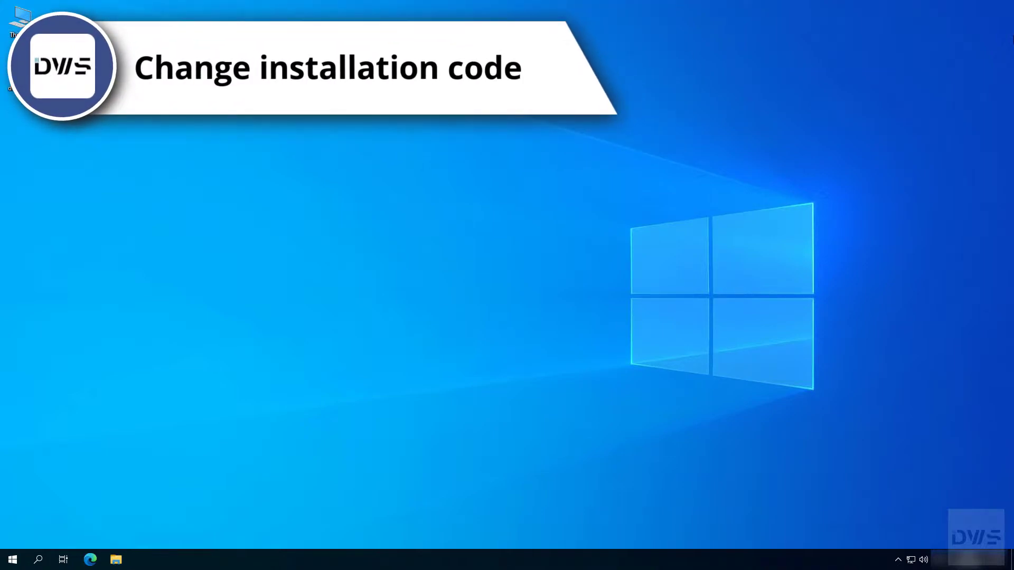
- Open the DWAgent monitor from the system tray, launch its configuration and proceed with the Configure agent operation
{"action": "left_click", "coordinate": [895, 563]}
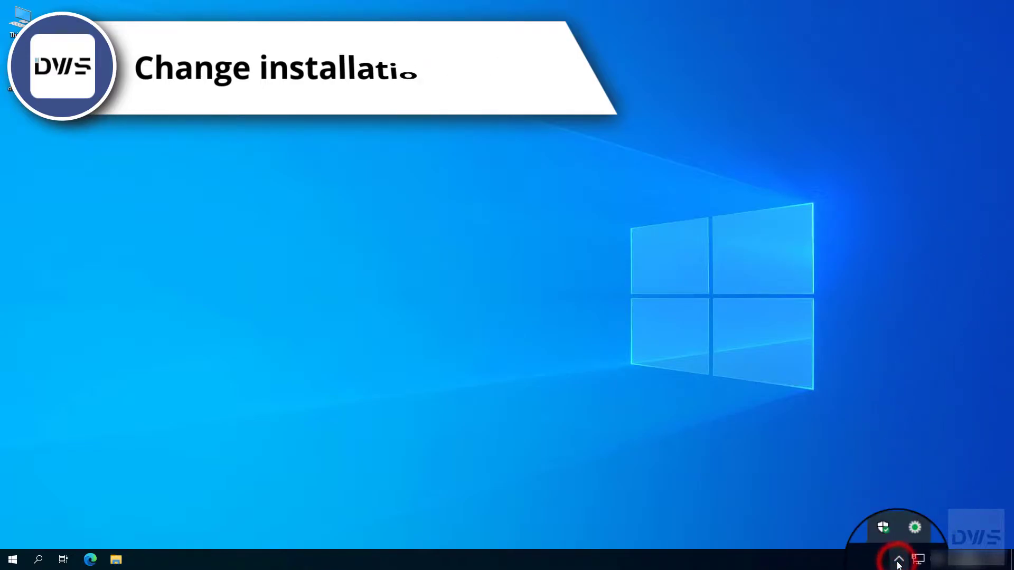
{"action": "left_click", "coordinate": [911, 535]}
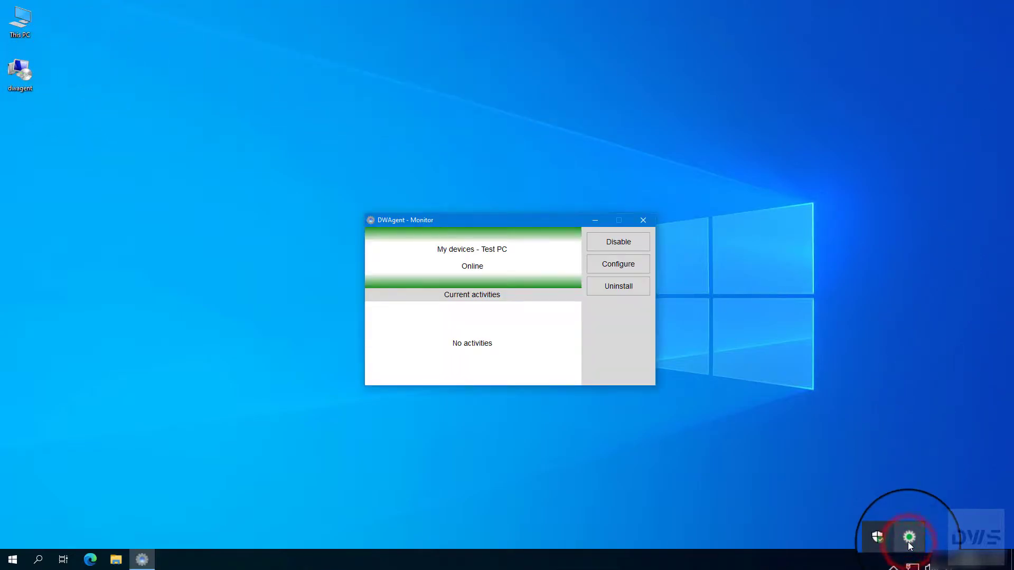
{"action": "left_click", "coordinate": [617, 268]}
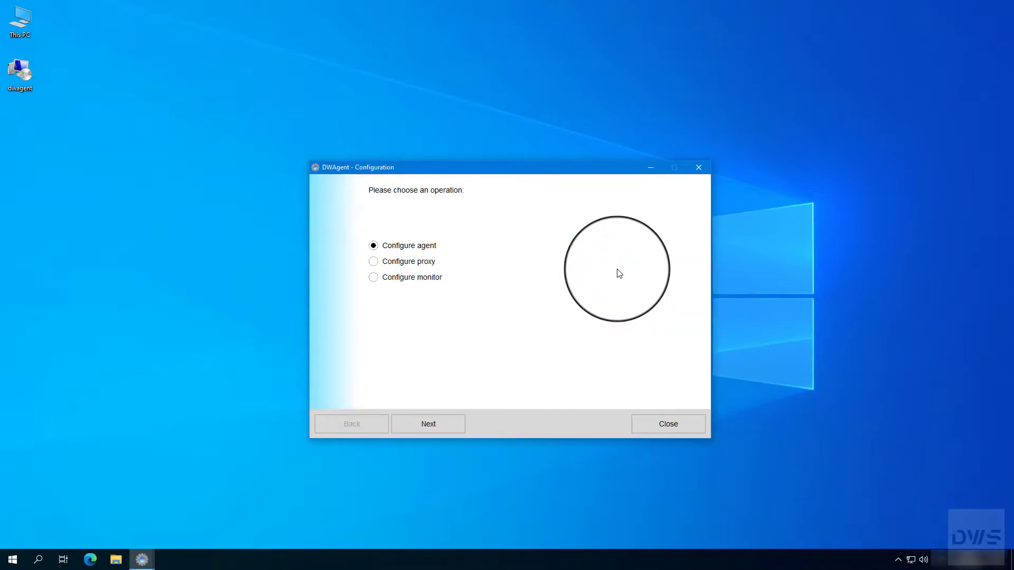
{"action": "left_click", "coordinate": [374, 246]}
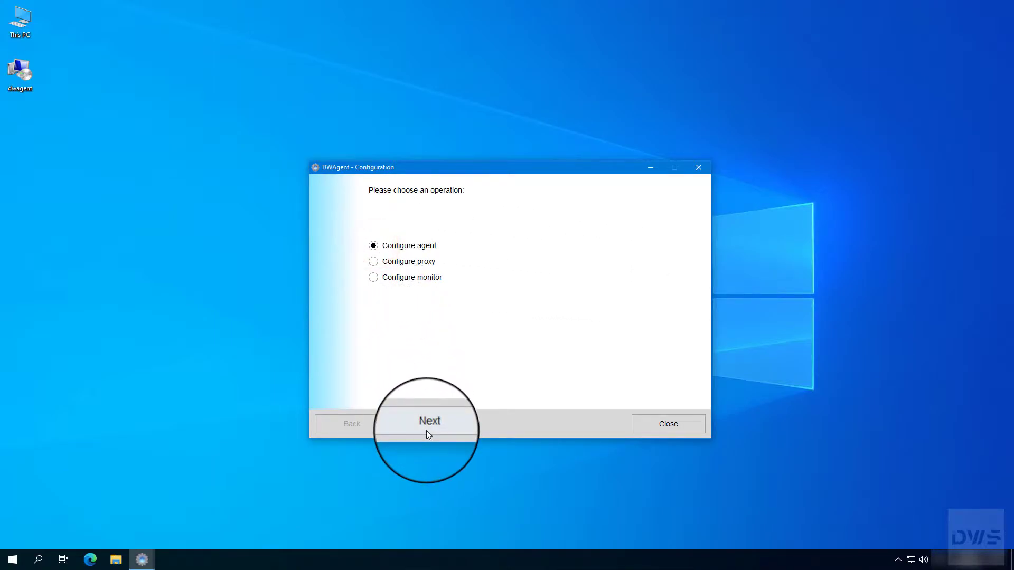
{"action": "left_click", "coordinate": [429, 434]}
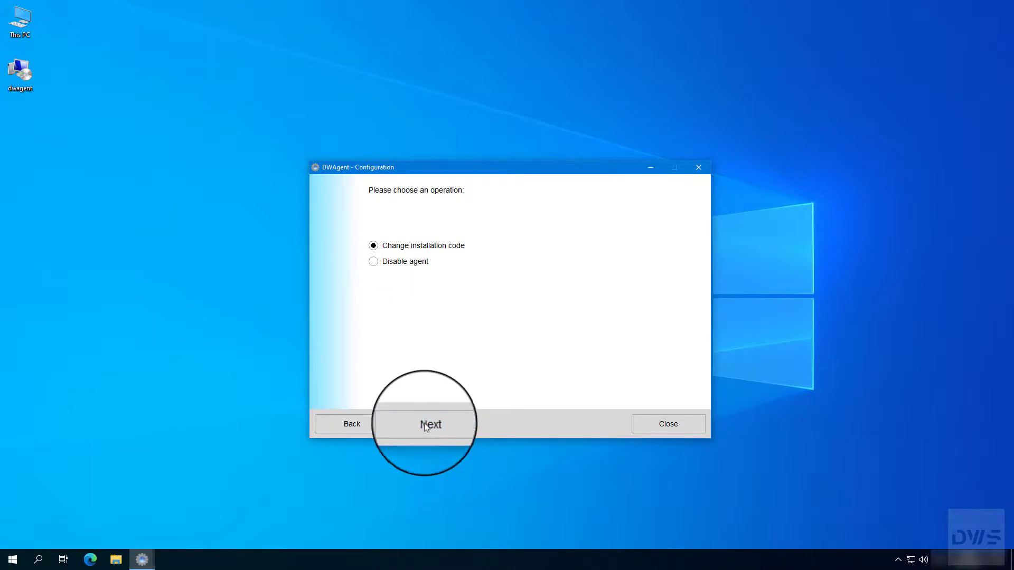
- Choose to change the installation code and confirm uninstalling the current one with Yes
{"action": "left_click", "coordinate": [373, 246]}
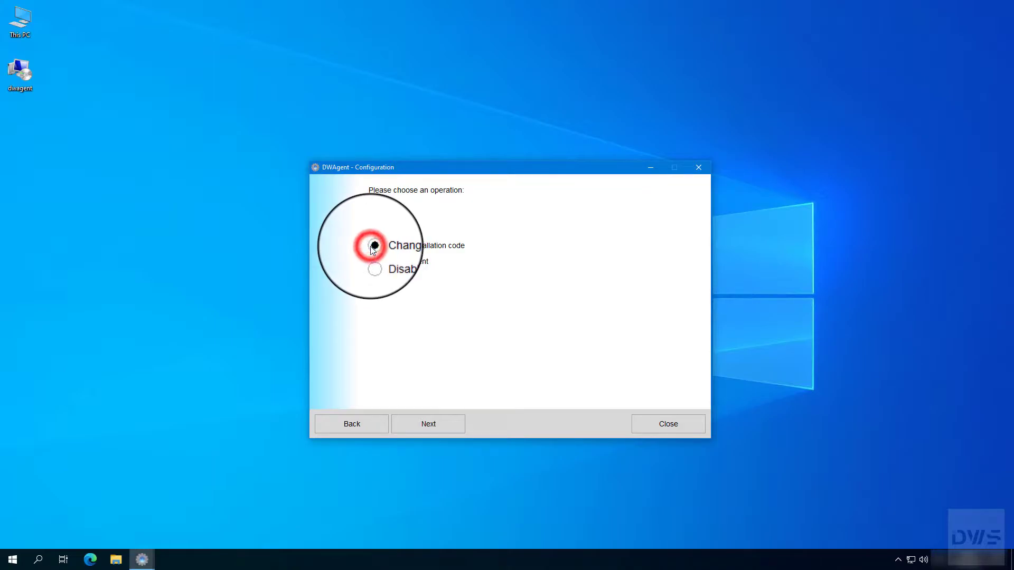
{"action": "left_click", "coordinate": [428, 430]}
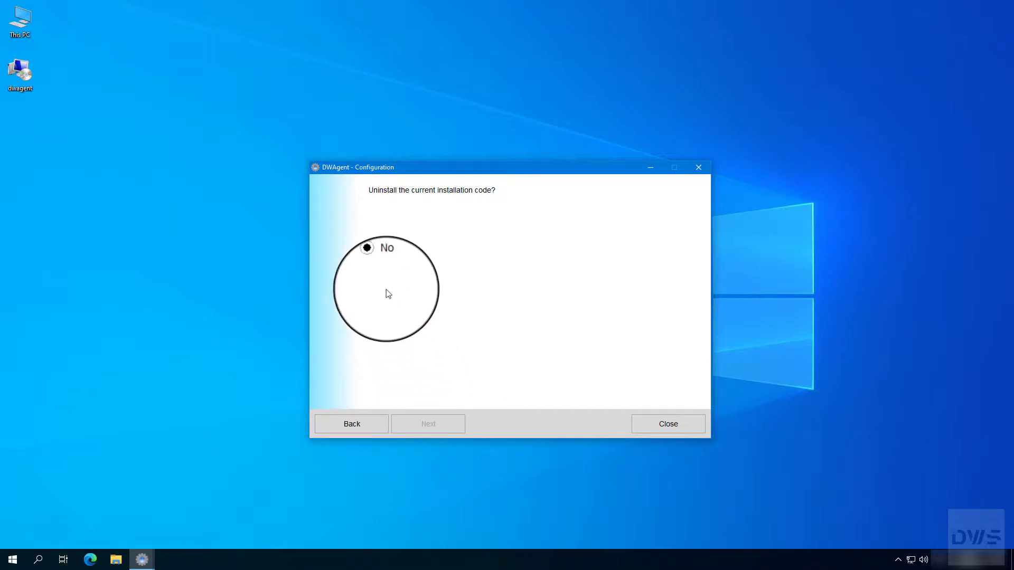
{"action": "left_click", "coordinate": [374, 245]}
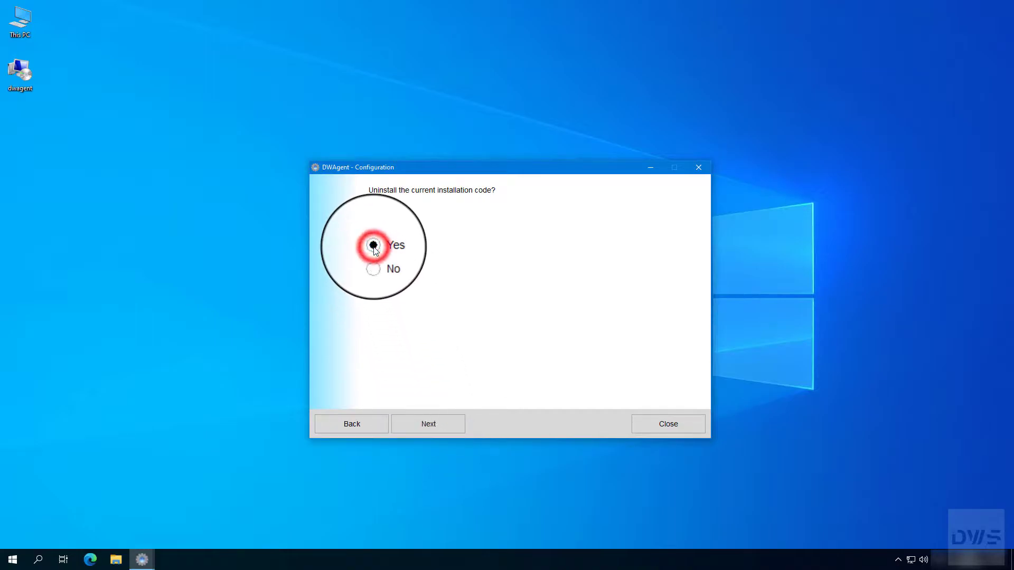
{"action": "left_click", "coordinate": [426, 429]}
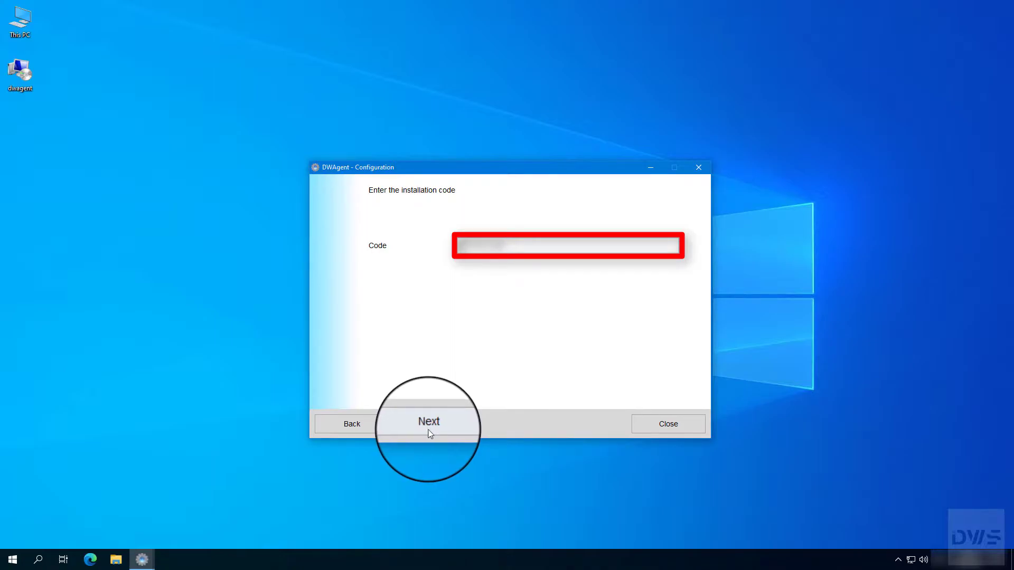
- Submit the new installation code in the Code field, finish the wizard, and close the configuration and monitor windows
{"action": "left_click", "coordinate": [430, 429]}
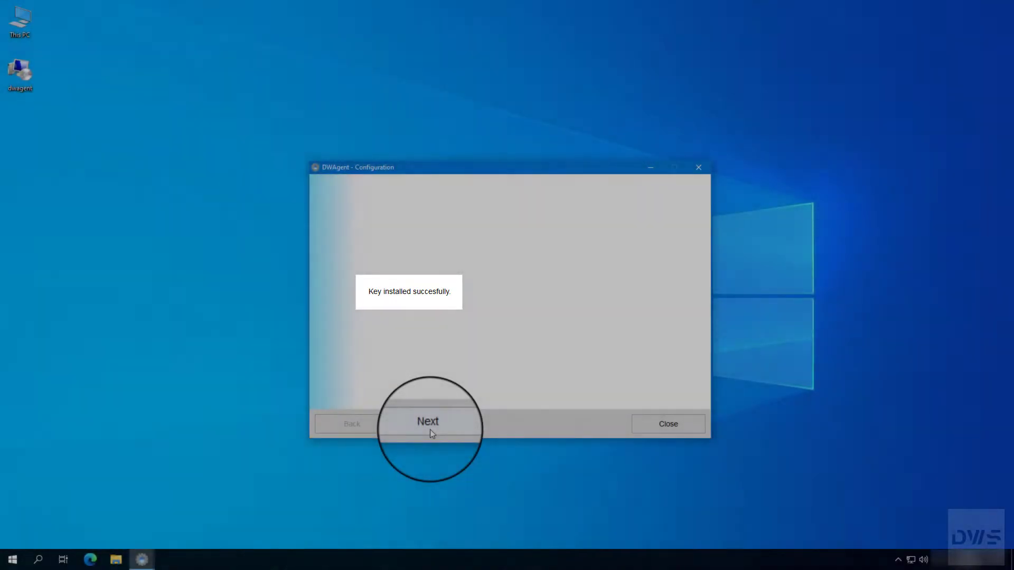
{"action": "left_click", "coordinate": [430, 430]}
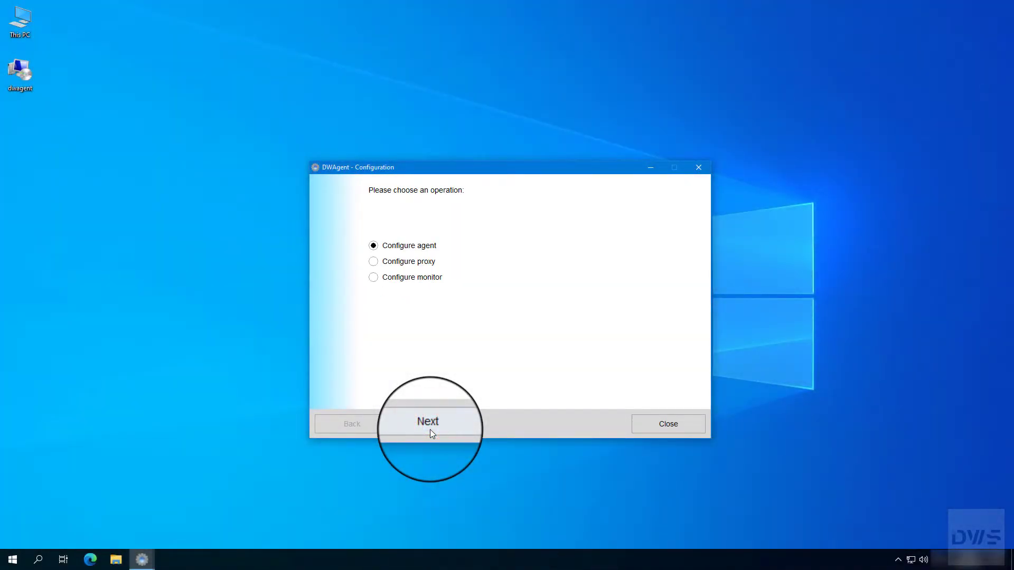
{"action": "left_click", "coordinate": [669, 430]}
{"action": "left_click", "coordinate": [481, 340]}
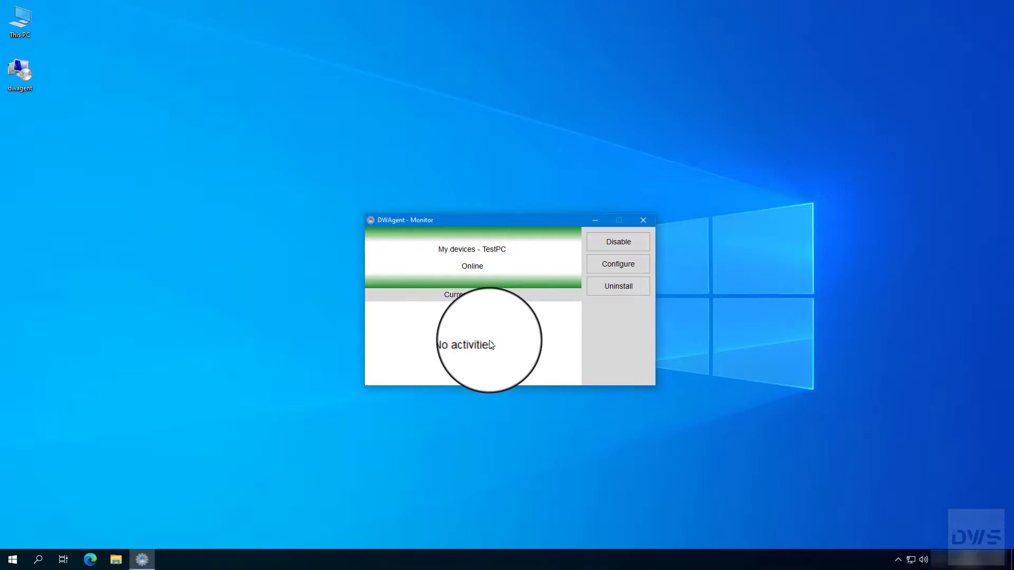
{"action": "left_click", "coordinate": [643, 220]}
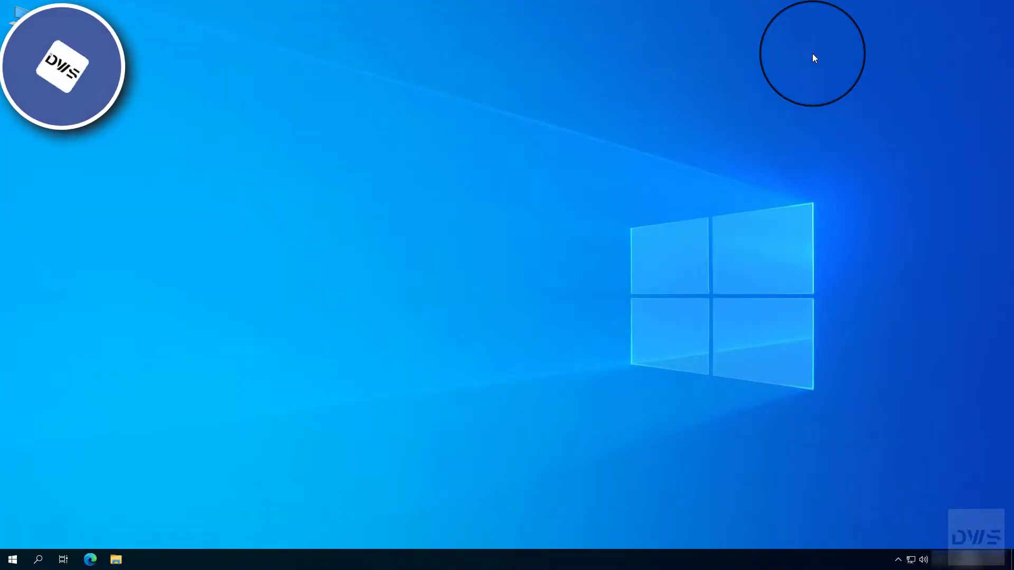
- Reopen the DWAgent monitor from the system tray, start its configuration and proceed with Configure agent
{"action": "left_click", "coordinate": [898, 561]}
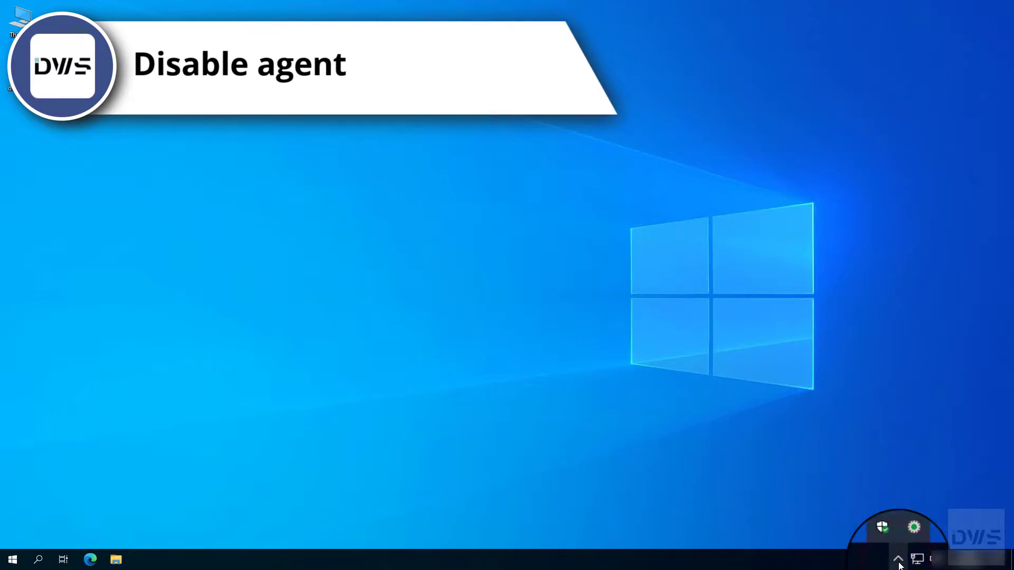
{"action": "left_click", "coordinate": [911, 532]}
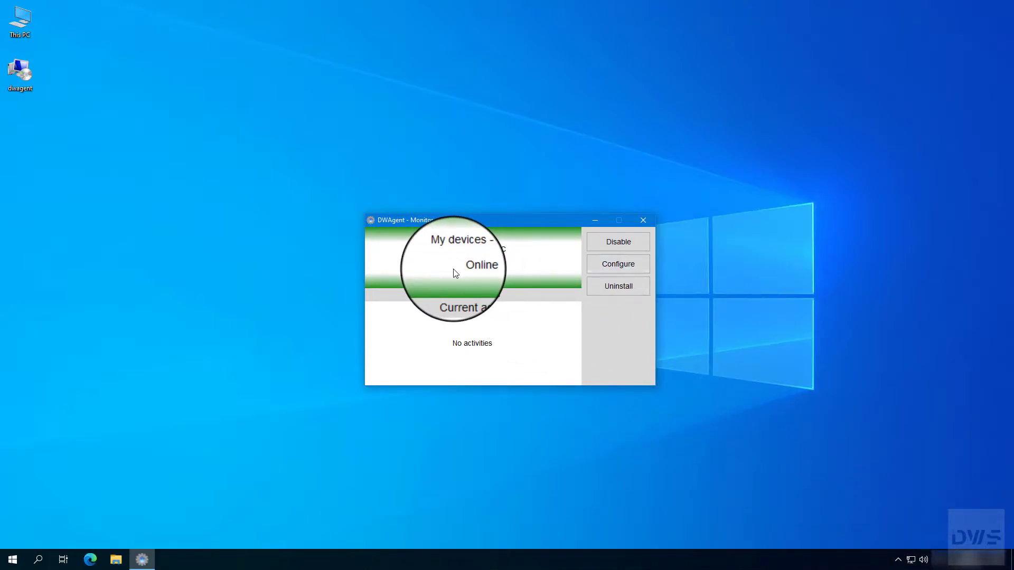
{"action": "left_click", "coordinate": [632, 262]}
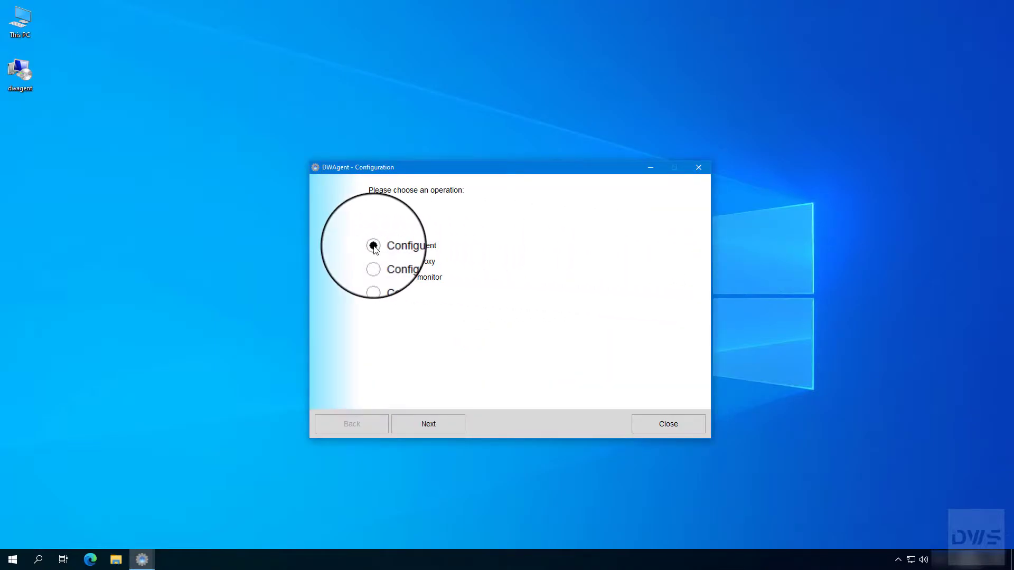
{"action": "left_click", "coordinate": [373, 246]}
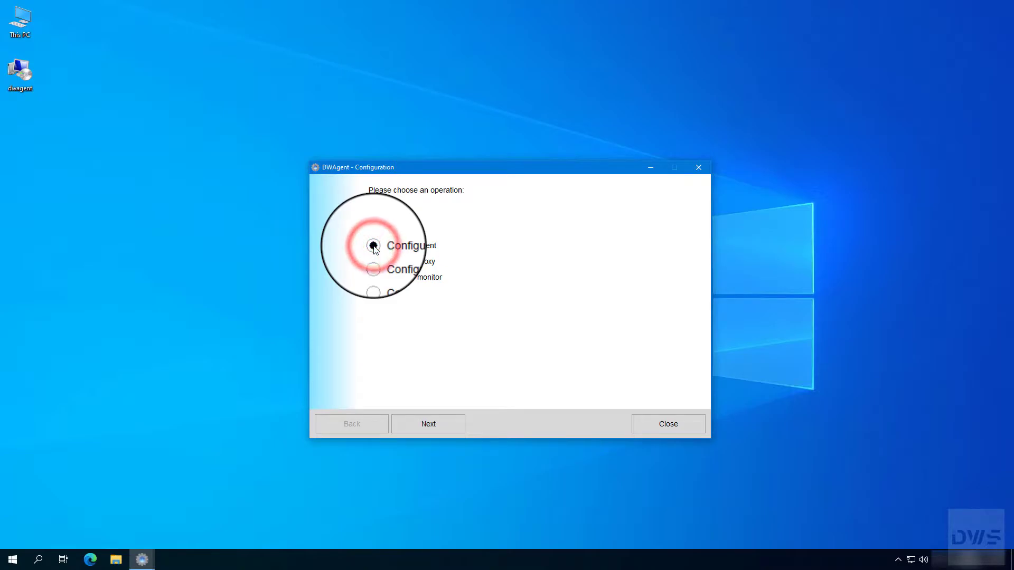
{"action": "left_click", "coordinate": [428, 430]}
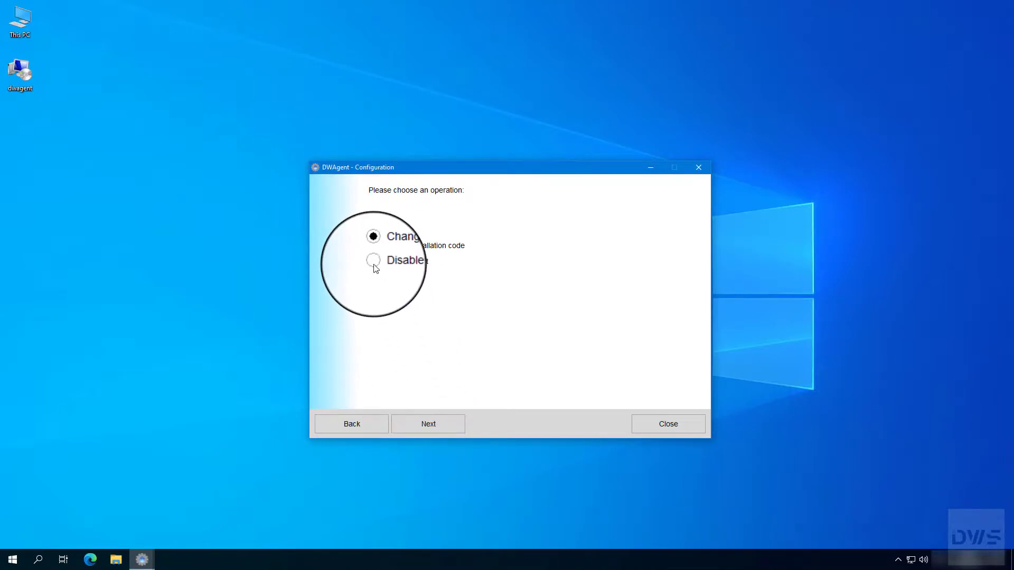
- Disable the agent, confirming with Yes, and close the configuration and monitor windows
{"action": "left_click", "coordinate": [374, 262]}
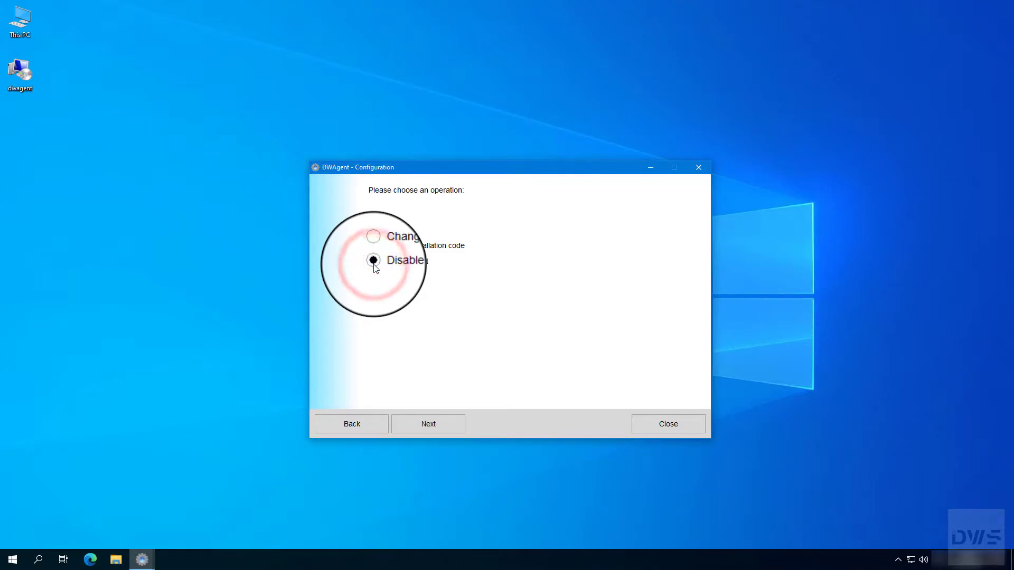
{"action": "left_click", "coordinate": [429, 433]}
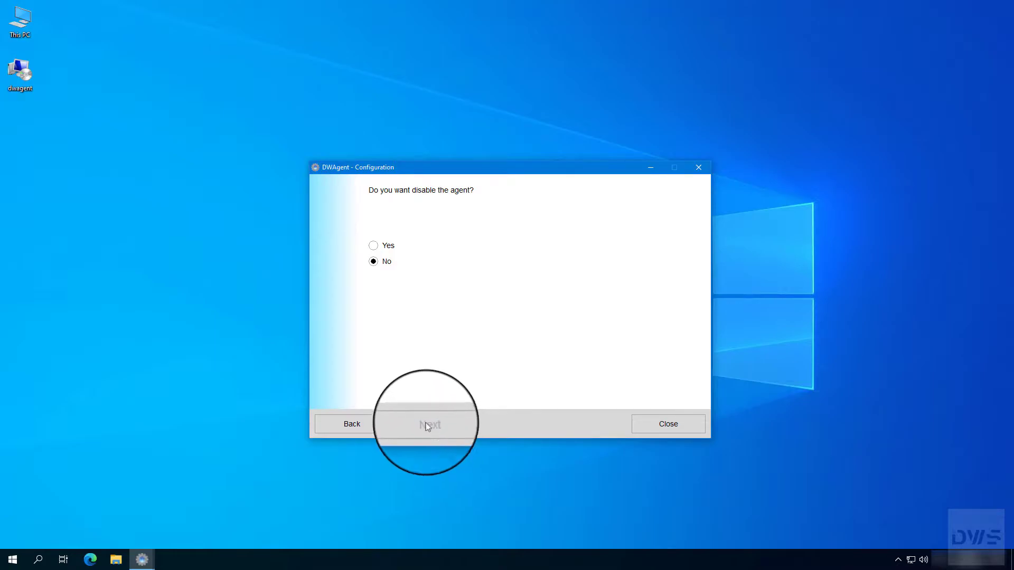
{"action": "left_click", "coordinate": [374, 245]}
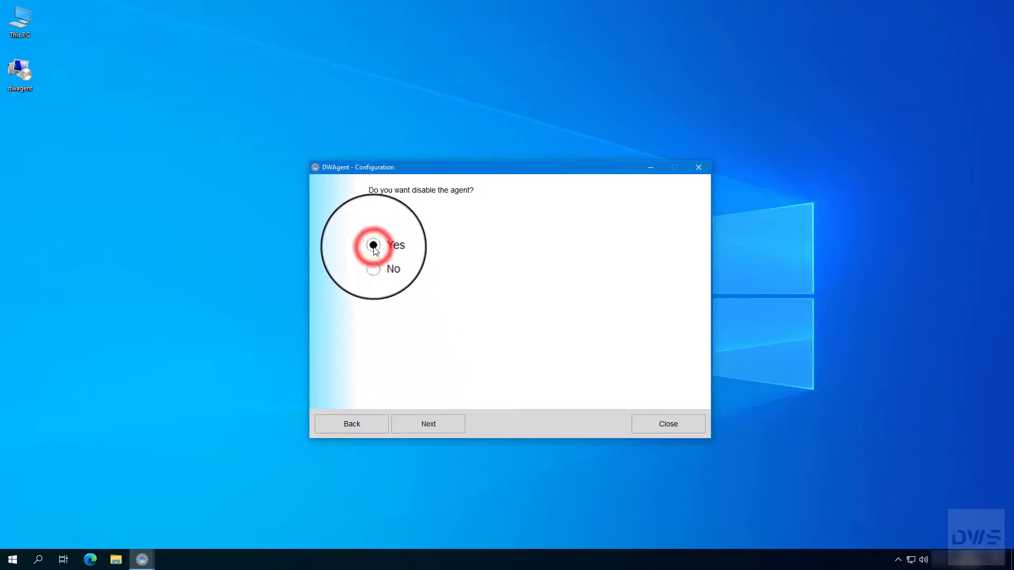
{"action": "left_click", "coordinate": [429, 430]}
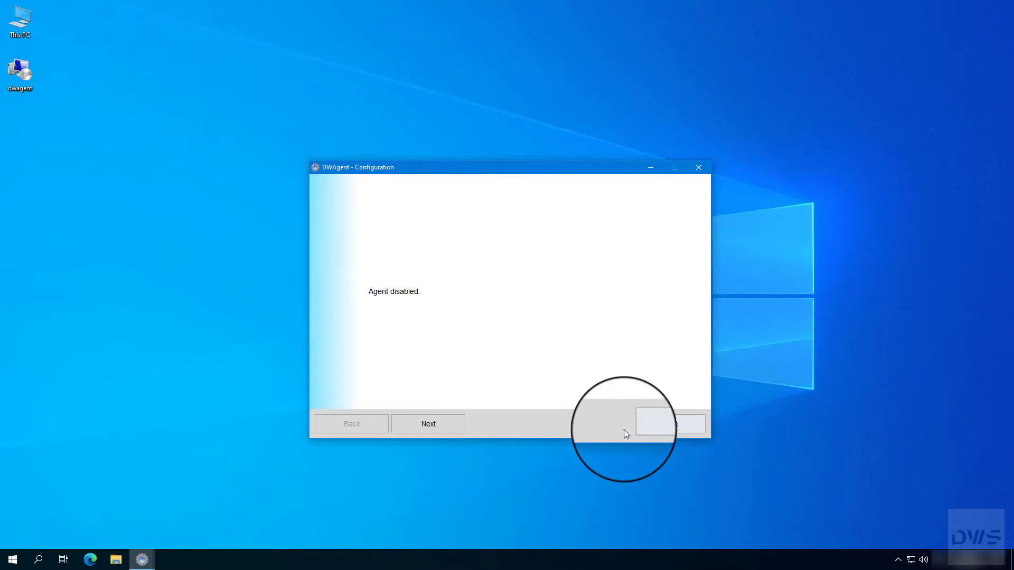
{"action": "left_click", "coordinate": [680, 430]}
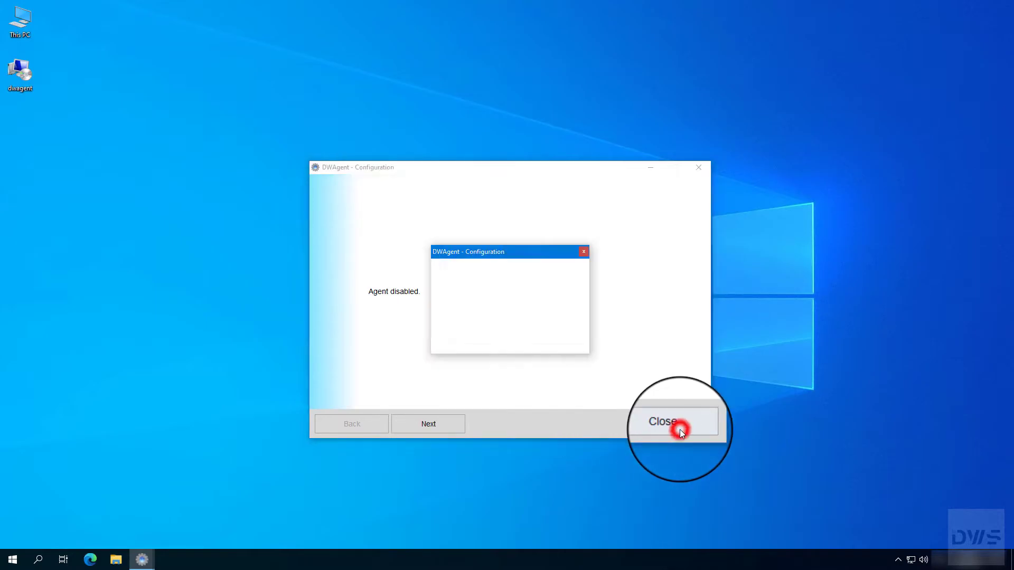
{"action": "left_click", "coordinate": [481, 349]}
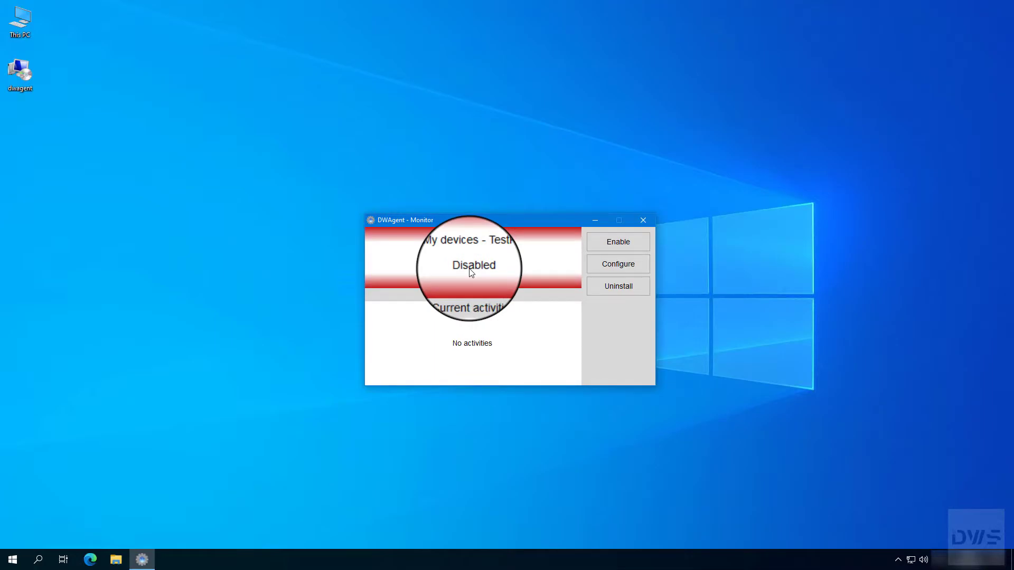
{"action": "left_click", "coordinate": [642, 220]}
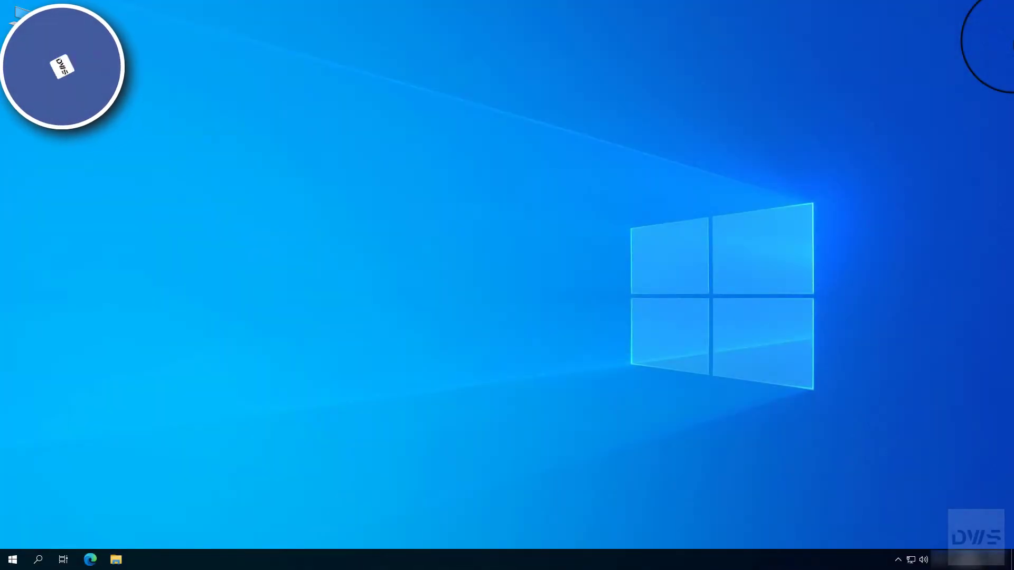
- Bring up the disabled agent's monitor from the system tray, start its configuration and proceed with Configure agent
{"action": "left_click", "coordinate": [899, 562]}
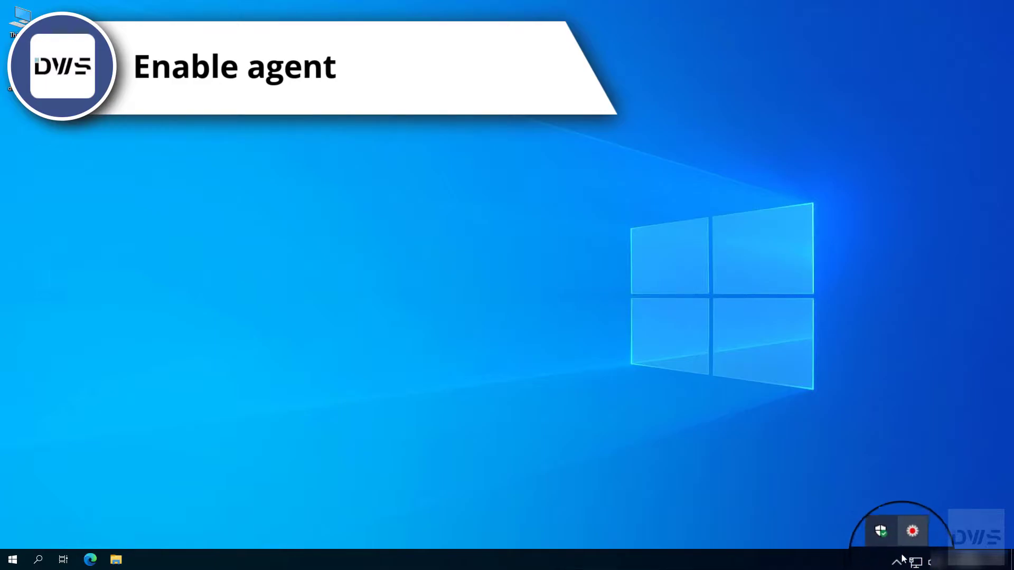
{"action": "left_click", "coordinate": [910, 539]}
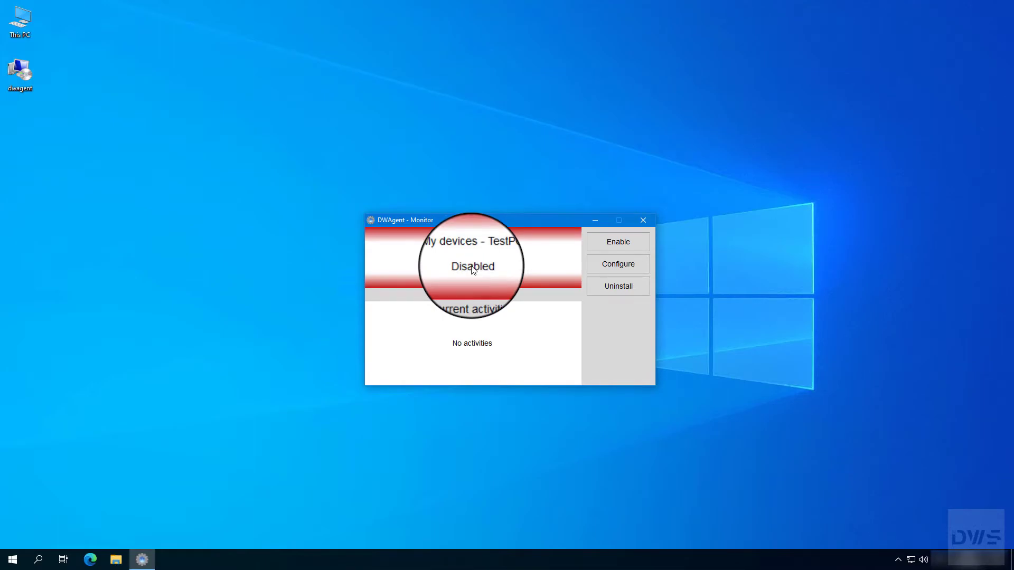
{"action": "left_click", "coordinate": [618, 272]}
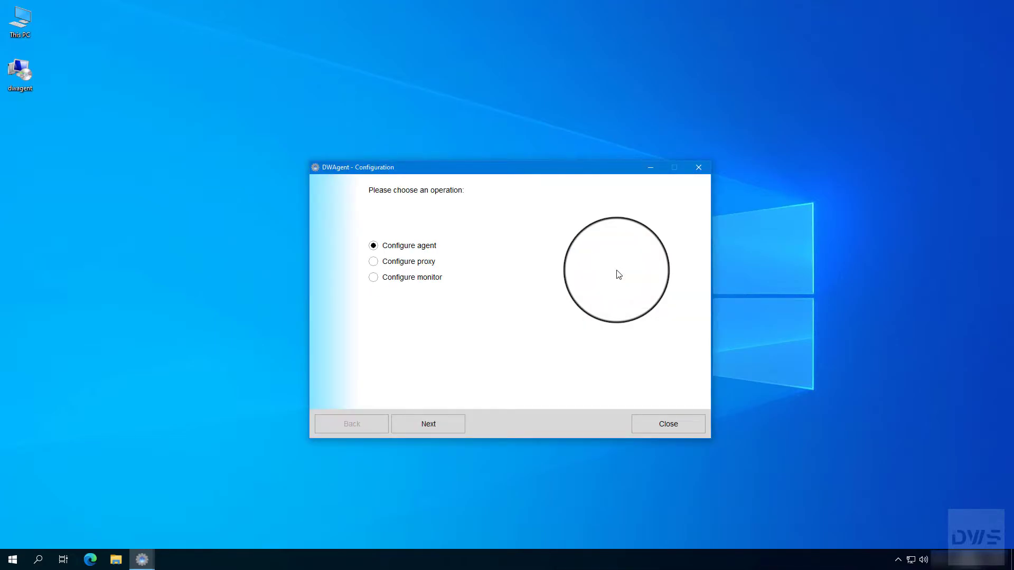
{"action": "left_click", "coordinate": [373, 246]}
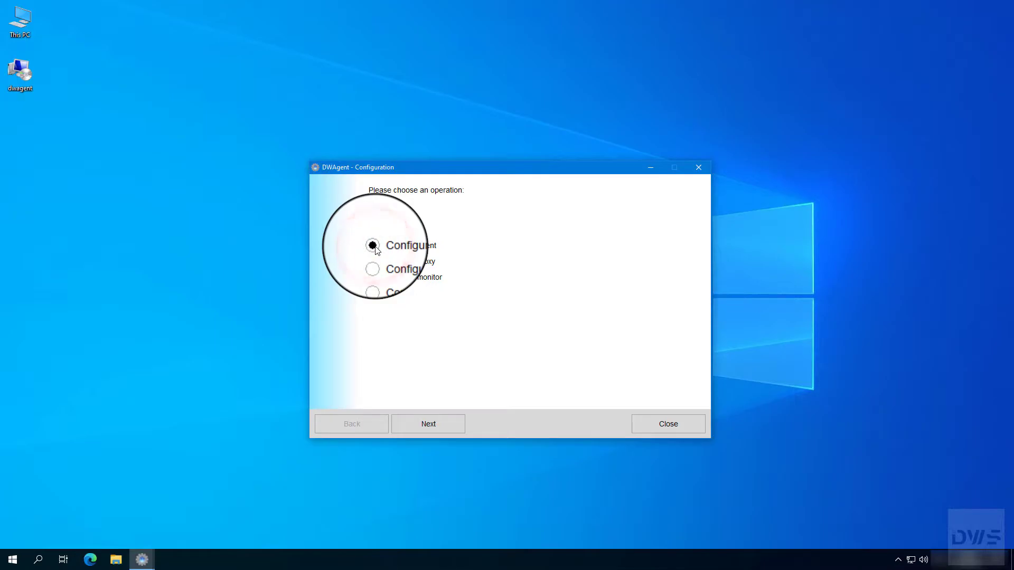
{"action": "left_click", "coordinate": [428, 432]}
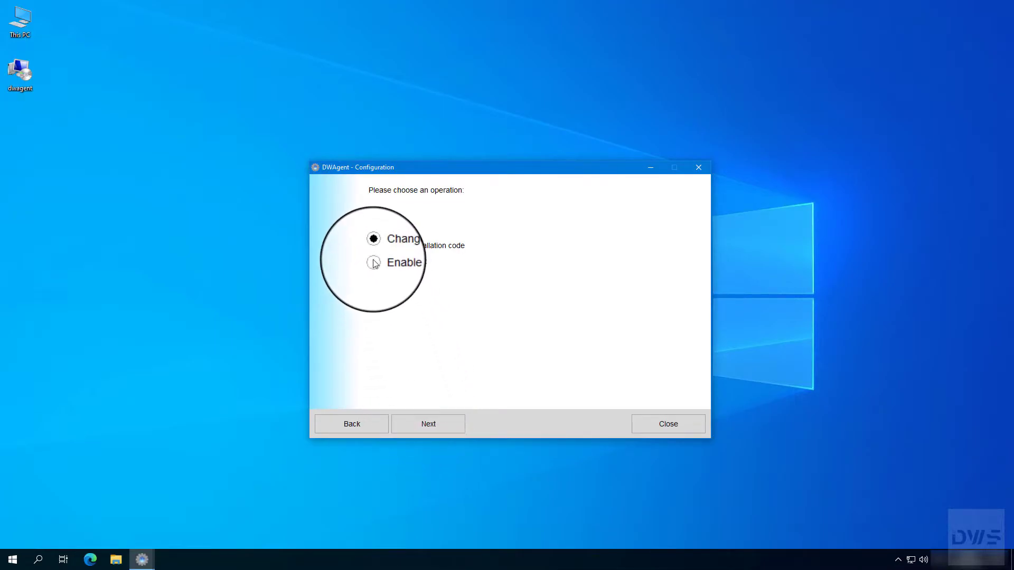
- Enable the agent, confirming with Yes, and close the configuration wizard
{"action": "left_click", "coordinate": [373, 263]}
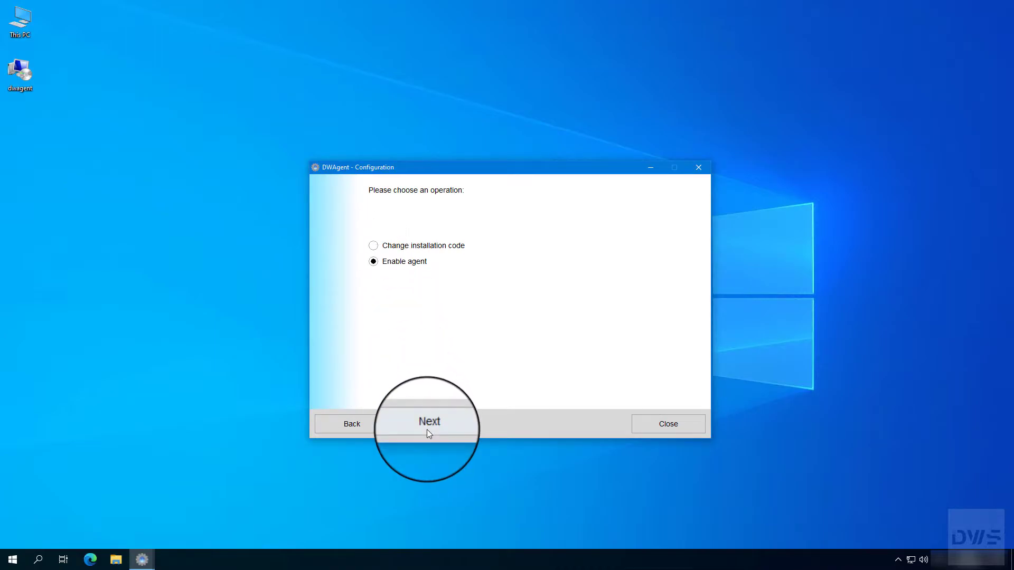
{"action": "left_click", "coordinate": [429, 434]}
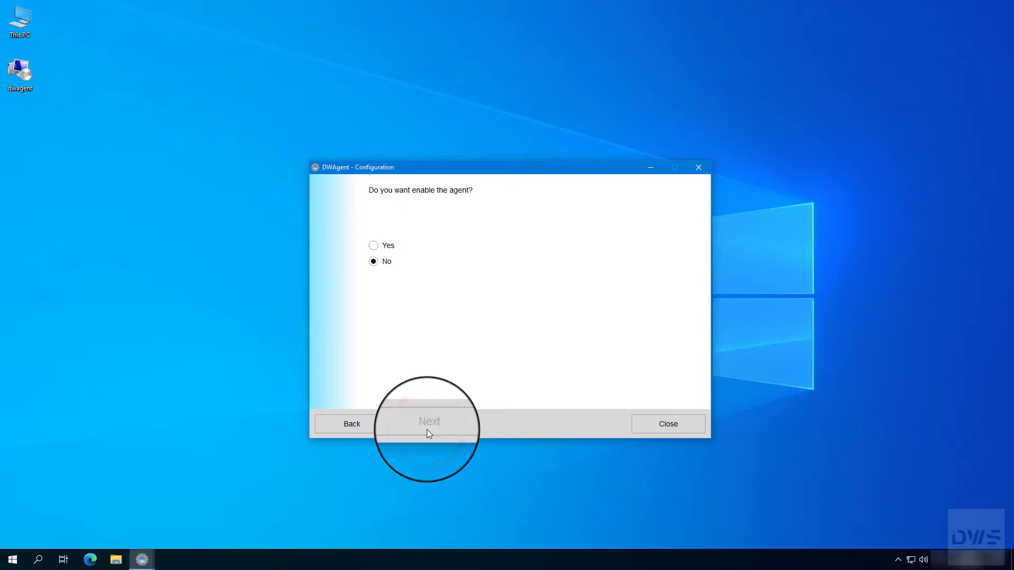
{"action": "left_click", "coordinate": [373, 247]}
{"action": "left_click", "coordinate": [429, 428]}
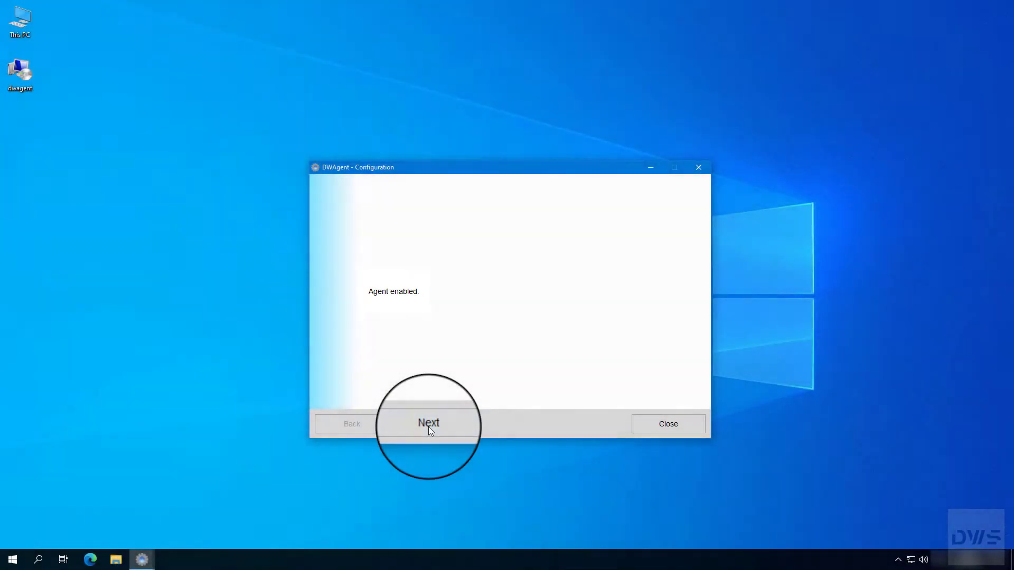
{"action": "left_click", "coordinate": [667, 427]}
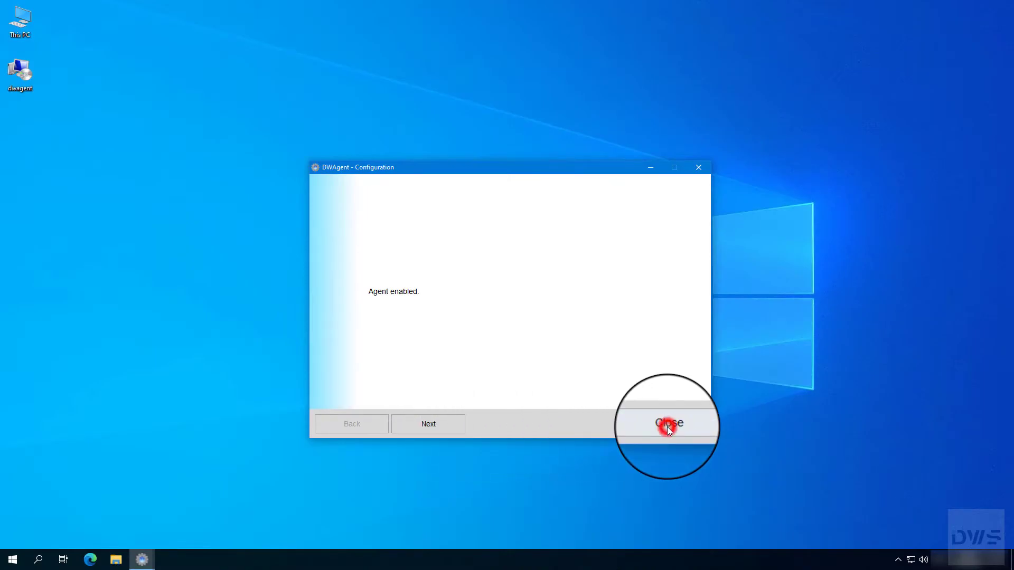
{"action": "left_click", "coordinate": [486, 341]}
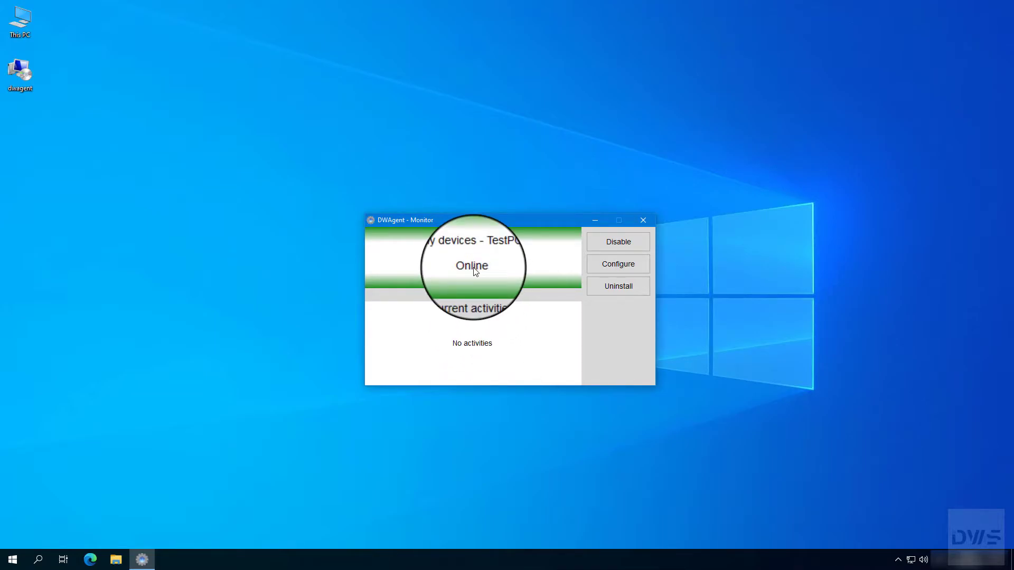
- Close the monitor, reopen it from the system tray, start its configuration and proceed with Configure proxy
{"action": "left_click", "coordinate": [645, 219]}
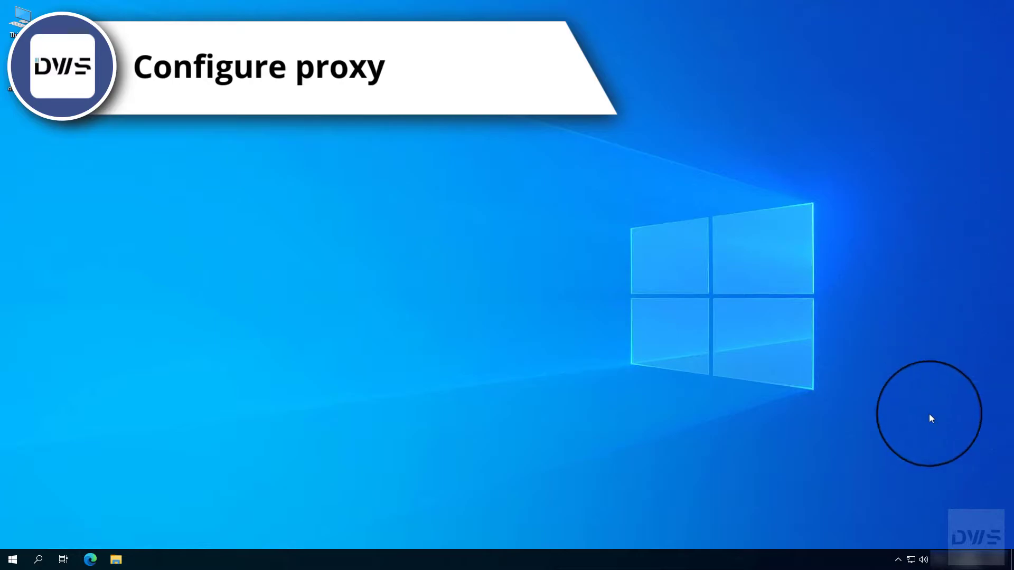
{"action": "left_click", "coordinate": [899, 560]}
{"action": "left_click", "coordinate": [909, 539]}
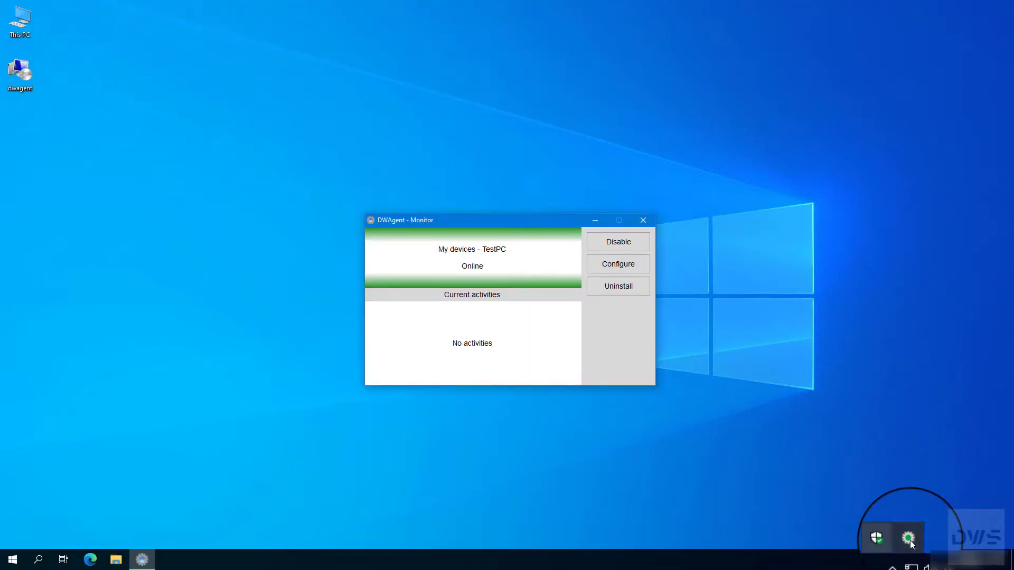
{"action": "left_click", "coordinate": [617, 270]}
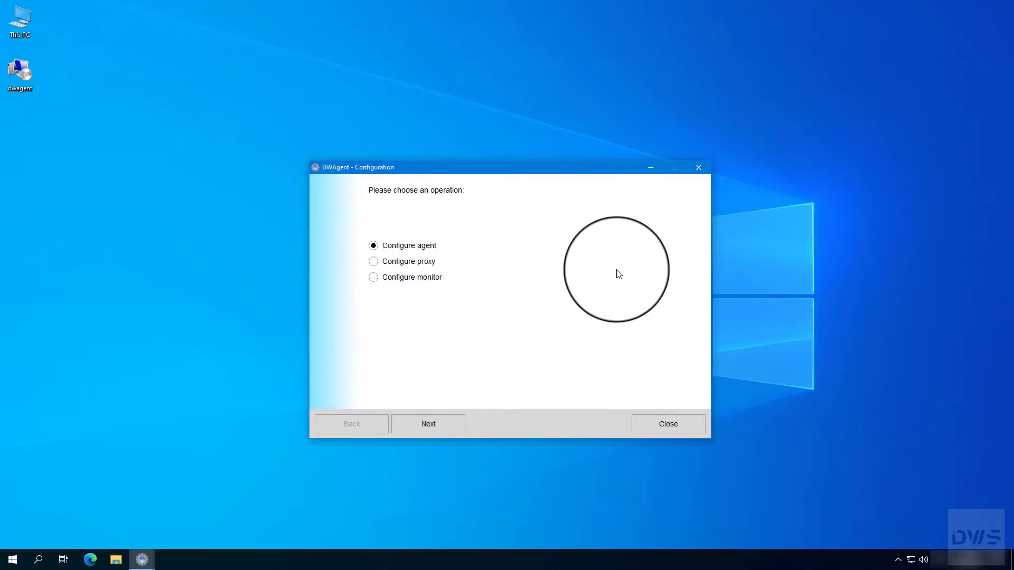
{"action": "left_click", "coordinate": [373, 261]}
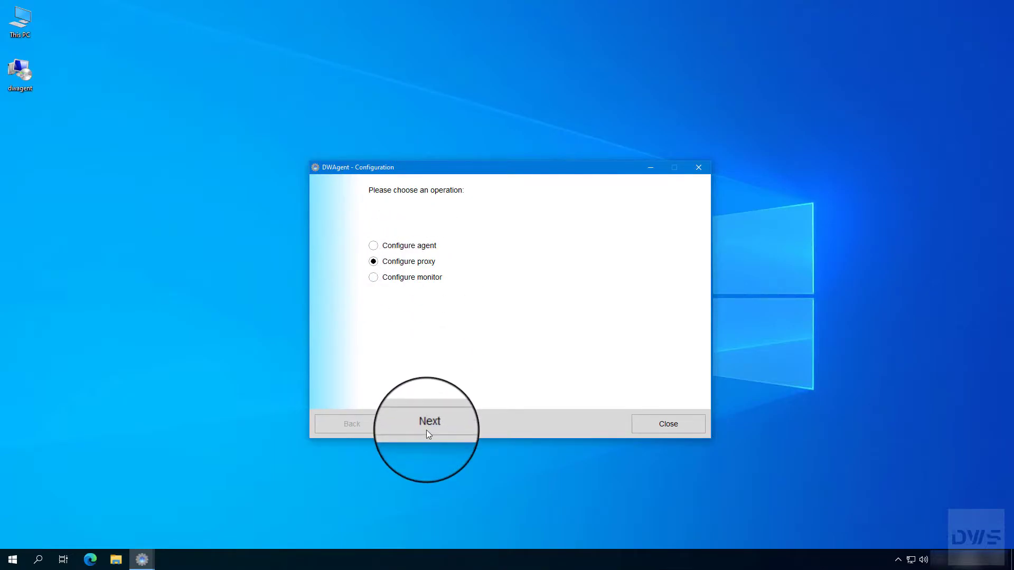
{"action": "left_click", "coordinate": [427, 430]}
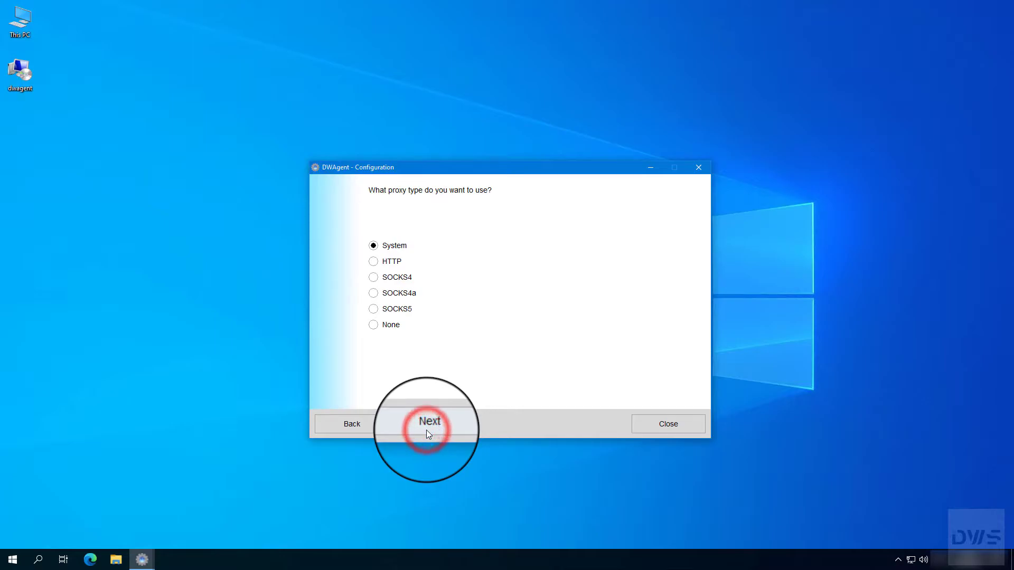
- Set the proxy type to System and return to the choice of configuration operations
{"action": "left_click", "coordinate": [374, 246]}
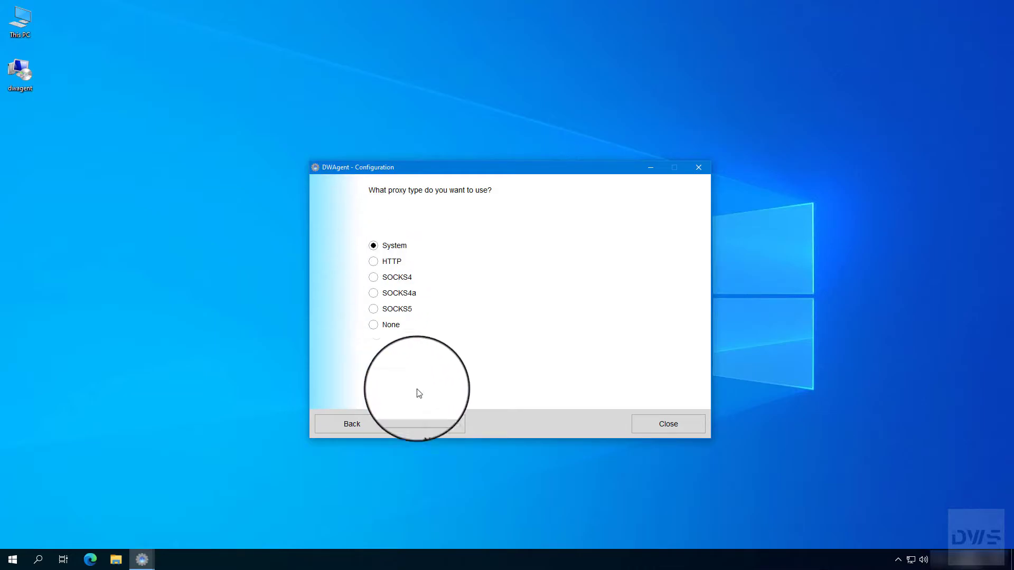
{"action": "left_click", "coordinate": [428, 431]}
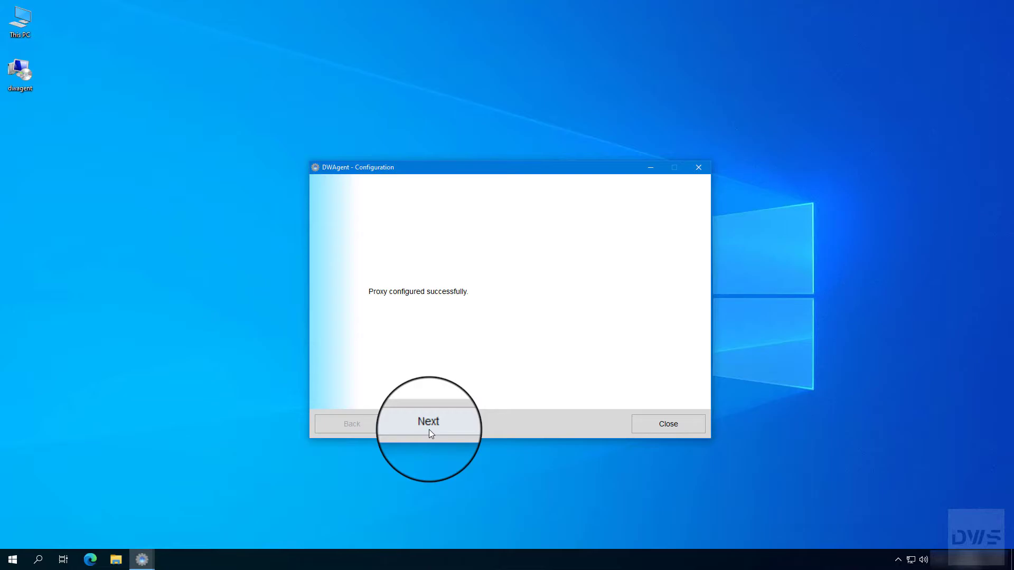
{"action": "left_click", "coordinate": [428, 431]}
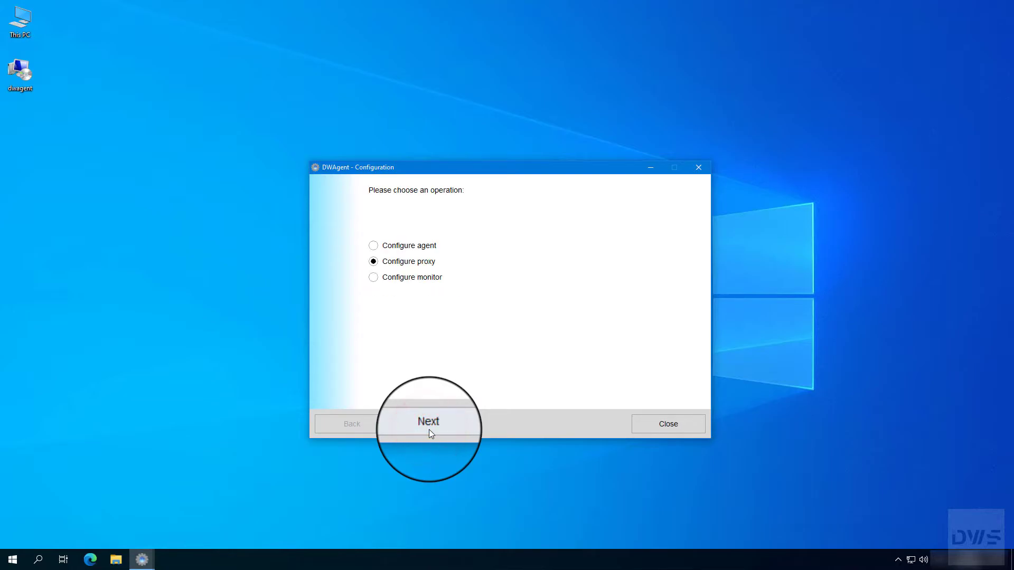
- Proceed with Configure proxy again, bring up the proxy info form for the HTTP type and go back to the proxy types
{"action": "left_click", "coordinate": [373, 262]}
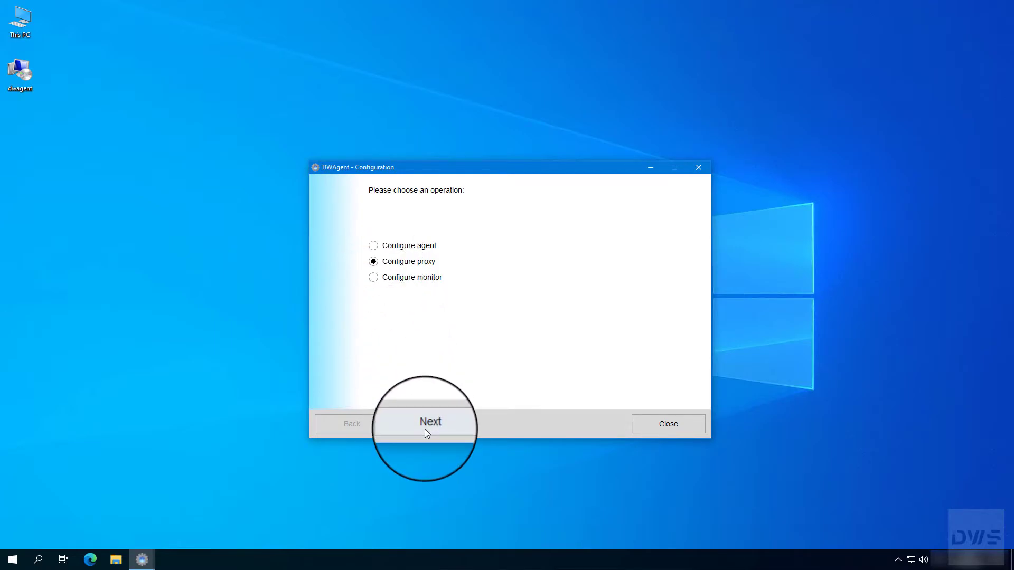
{"action": "left_click", "coordinate": [427, 430]}
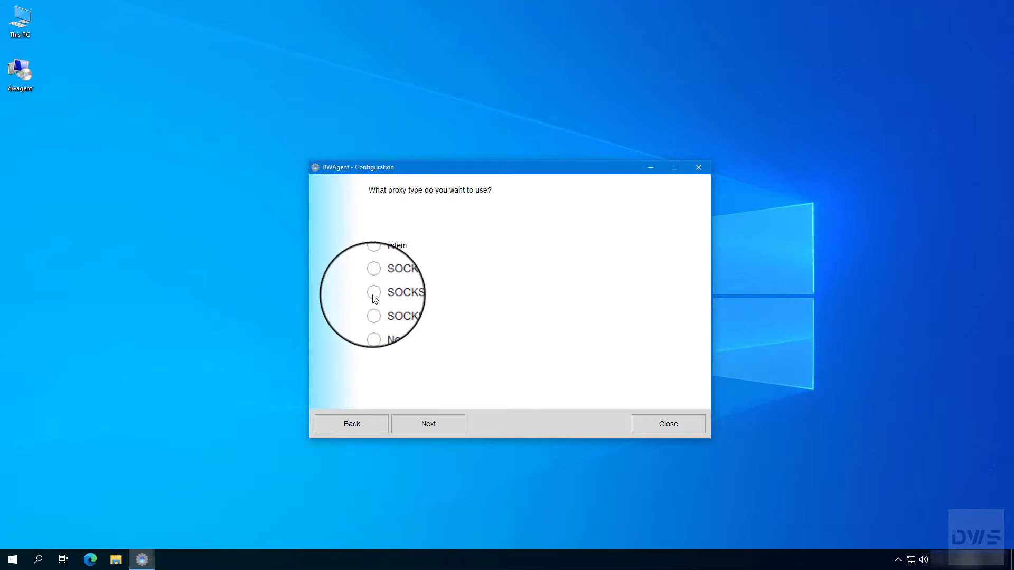
{"action": "left_click", "coordinate": [373, 262]}
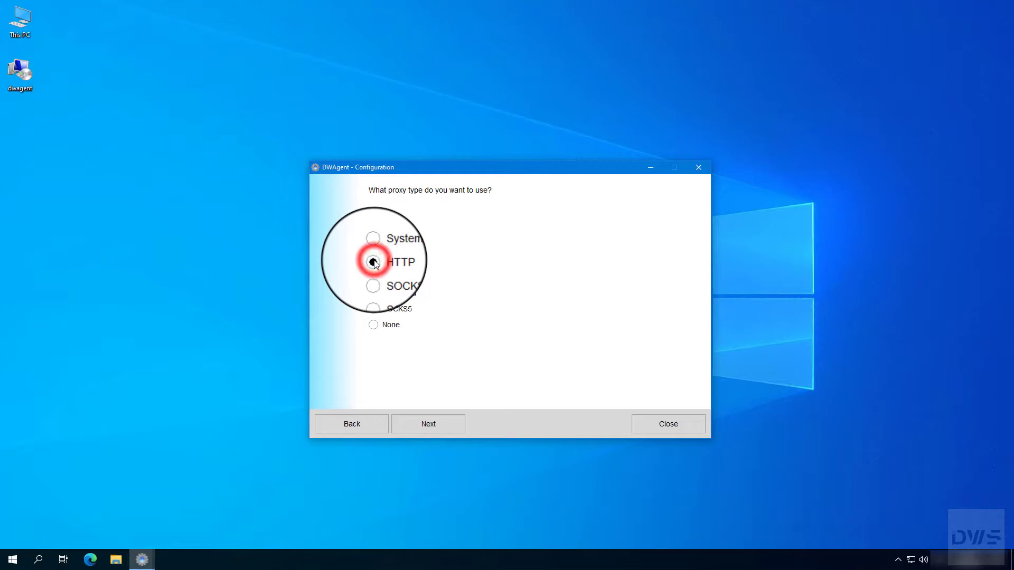
{"action": "left_click", "coordinate": [426, 428]}
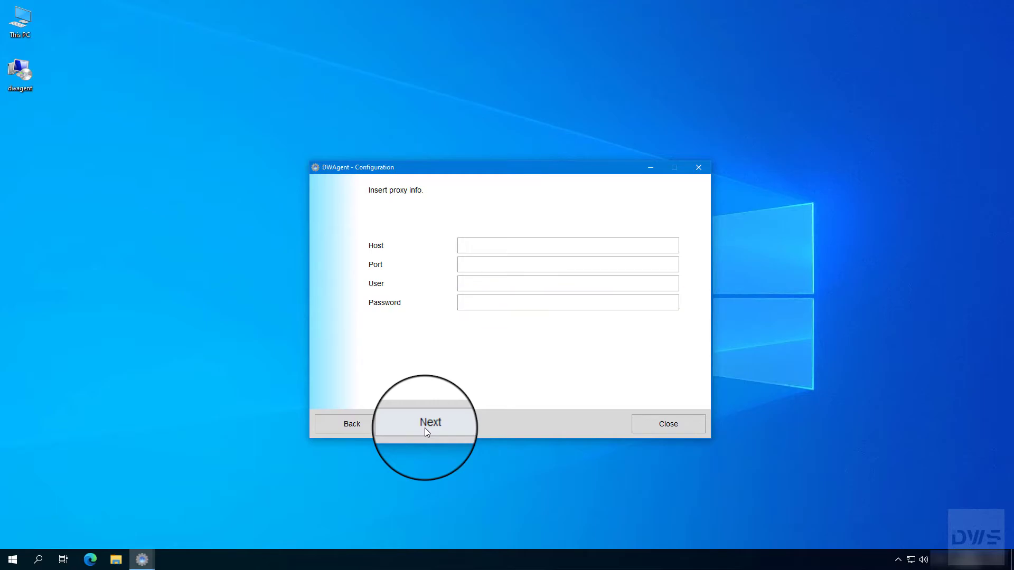
{"action": "left_click", "coordinate": [366, 427]}
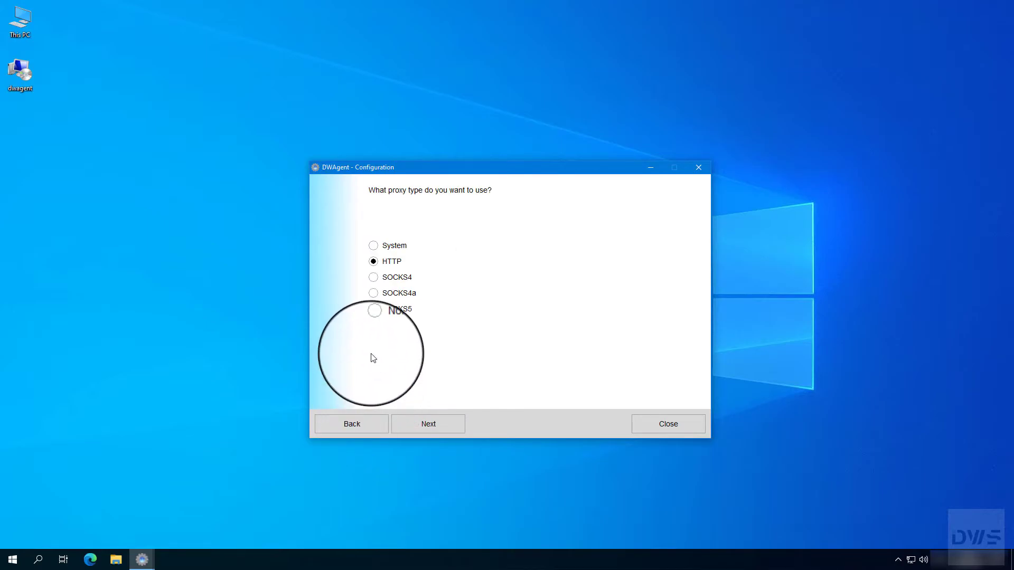
- Set the proxy type to None, exit the configuration with Yes and close the monitor
{"action": "left_click", "coordinate": [373, 325]}
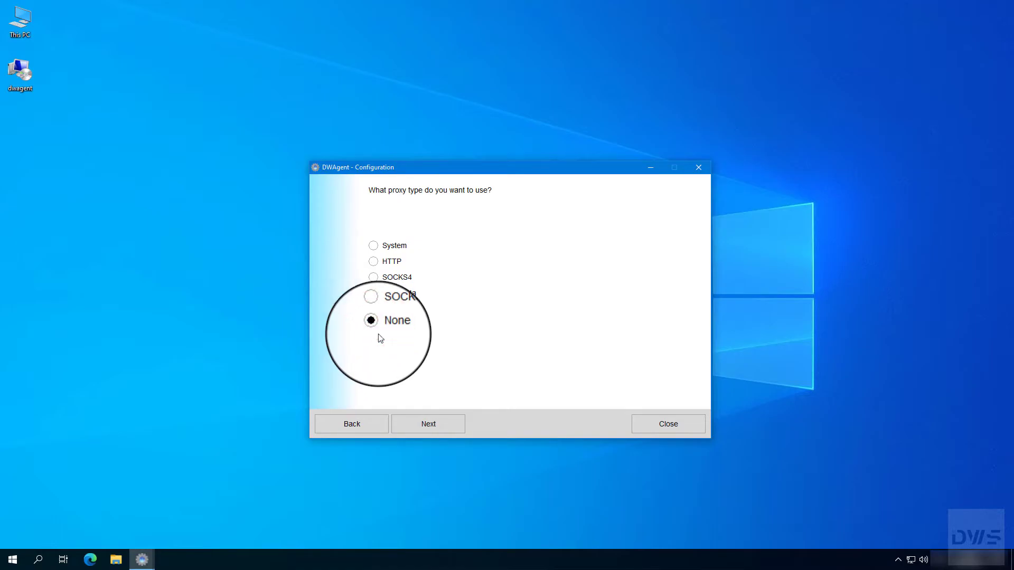
{"action": "left_click", "coordinate": [426, 430]}
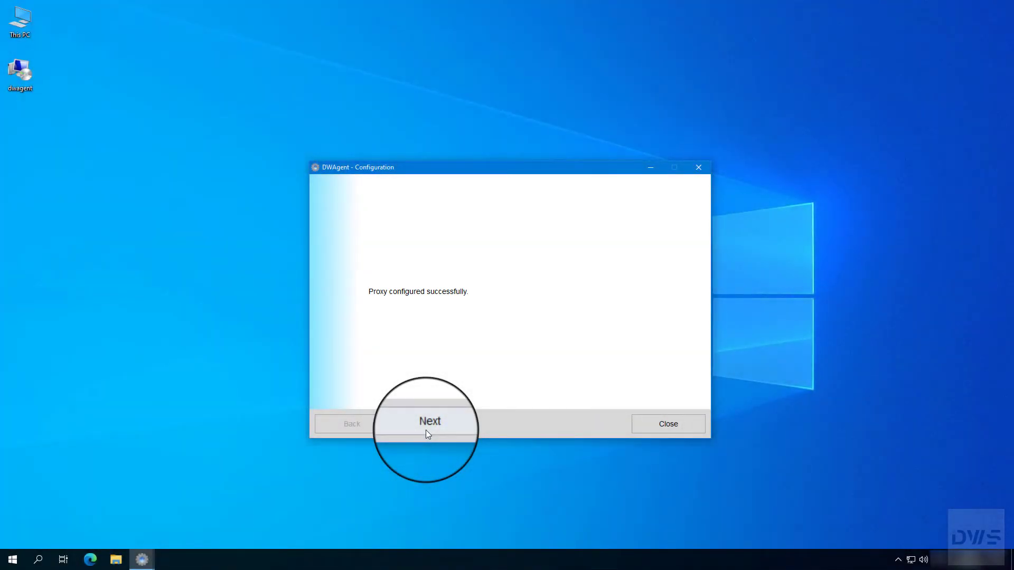
{"action": "left_click", "coordinate": [425, 430]}
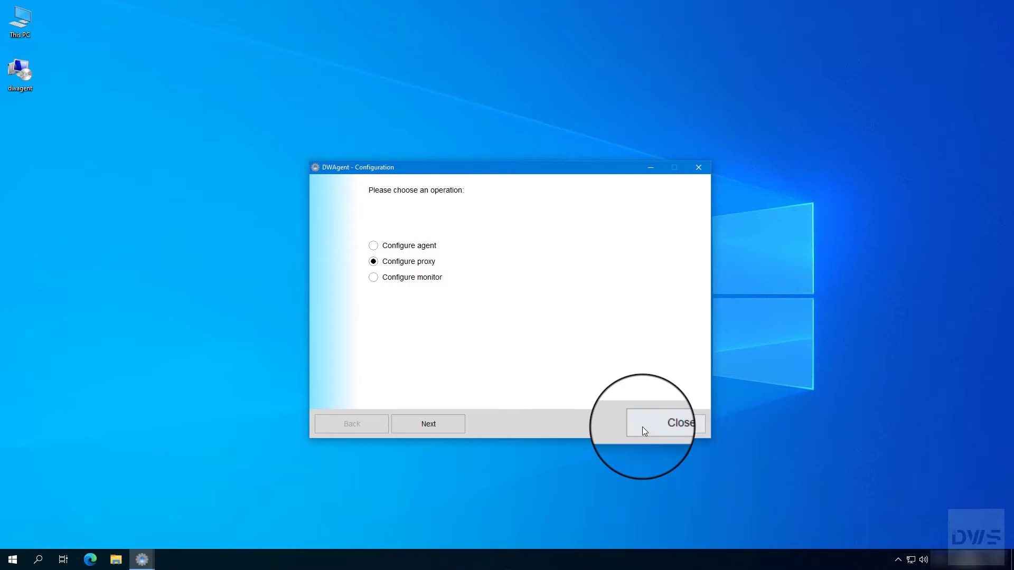
{"action": "left_click", "coordinate": [666, 426]}
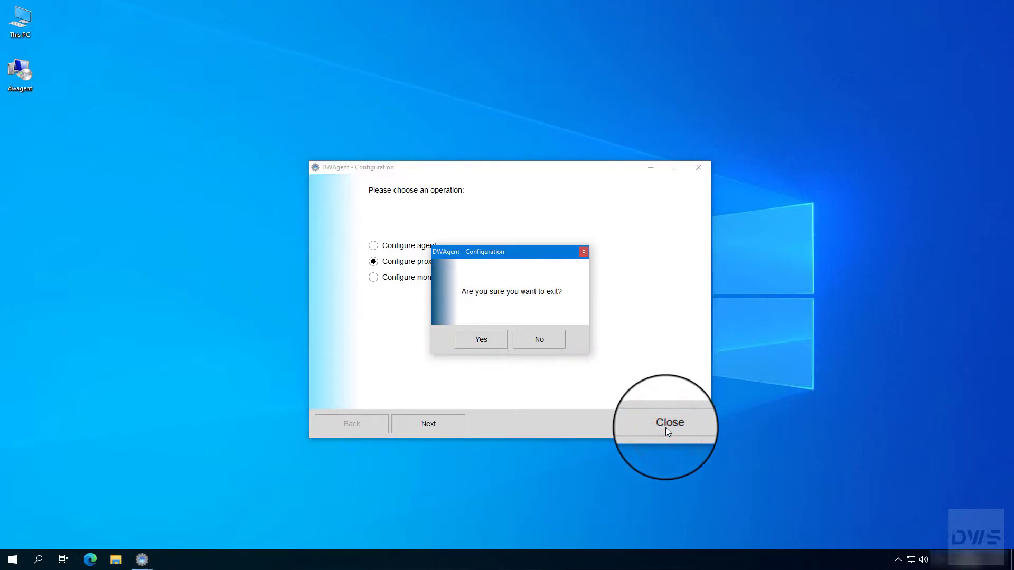
{"action": "left_click", "coordinate": [482, 345]}
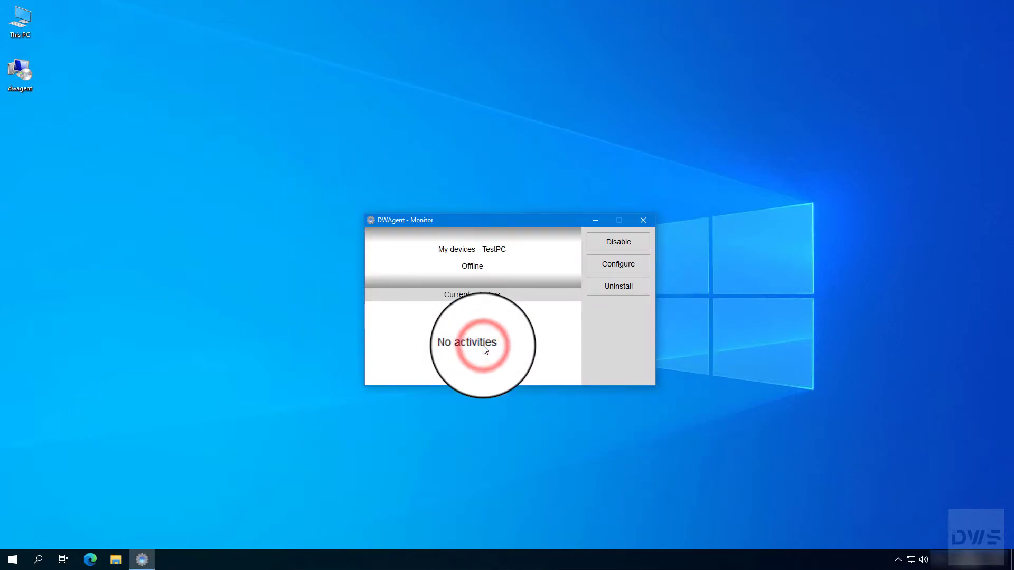
{"action": "left_click", "coordinate": [643, 221]}
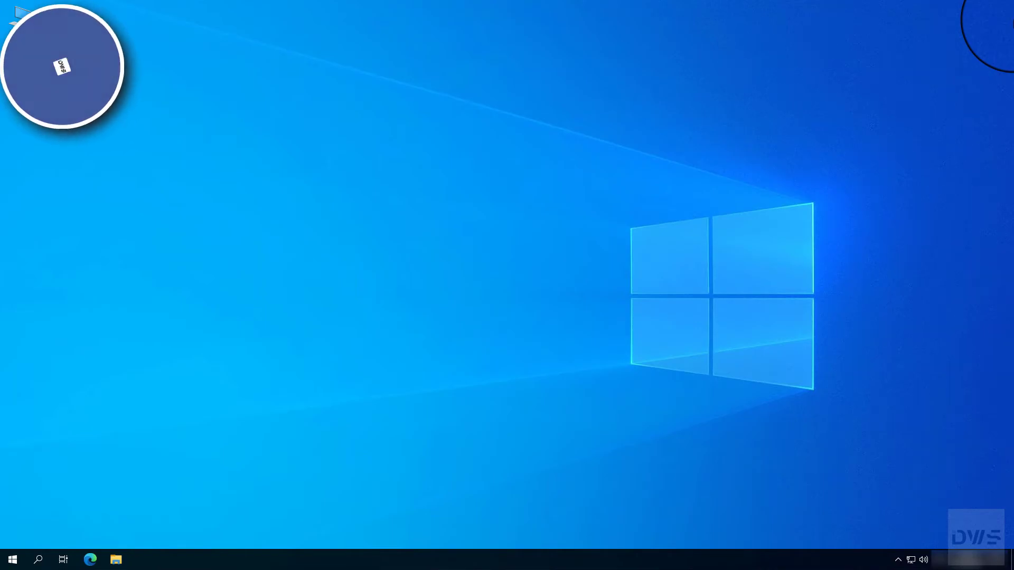
- Bring up the DWAgent monitor from the system tray, start its configuration and proceed with Configure monitor
{"action": "left_click", "coordinate": [898, 561]}
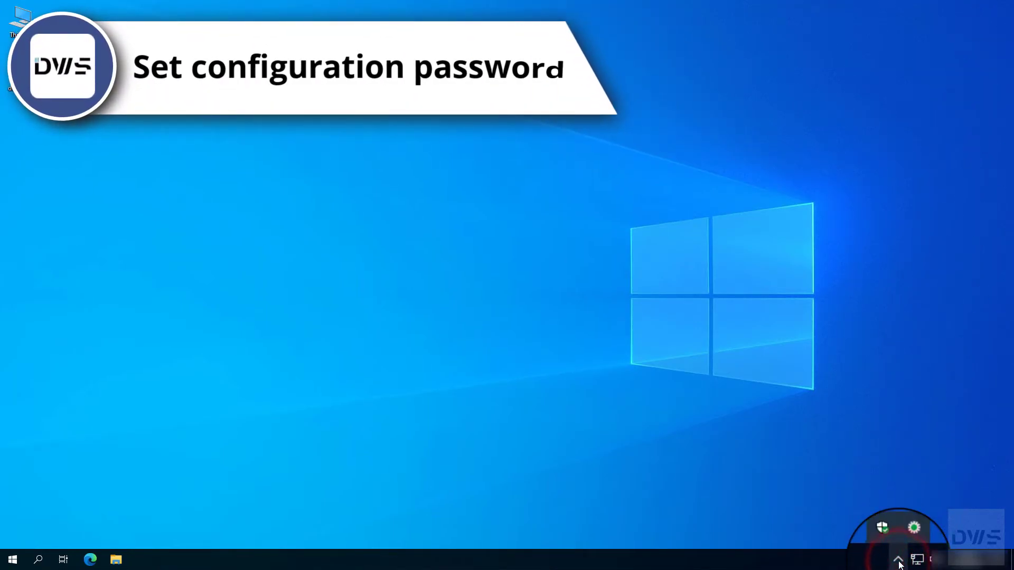
{"action": "left_click", "coordinate": [908, 540]}
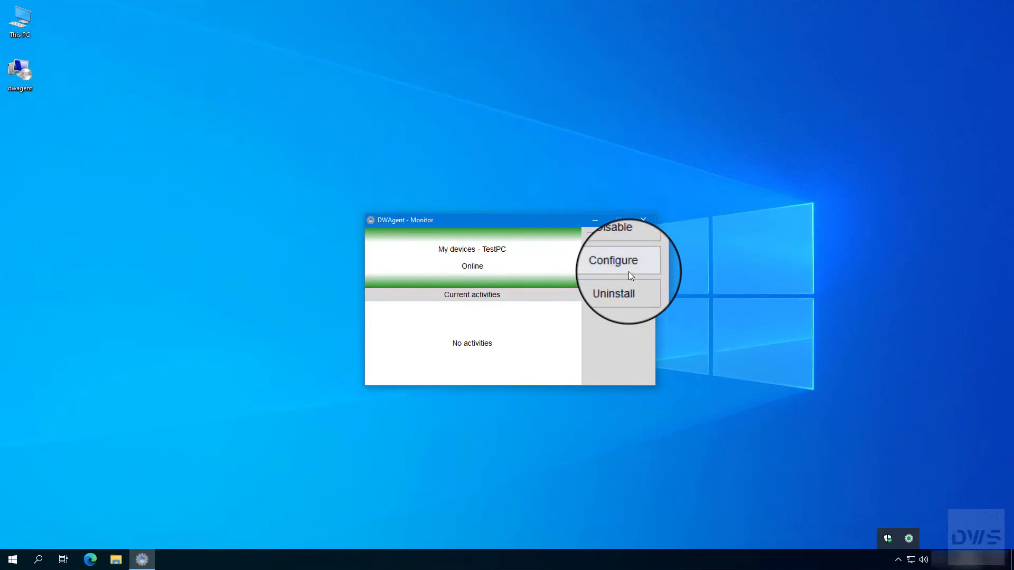
{"action": "left_click", "coordinate": [614, 268]}
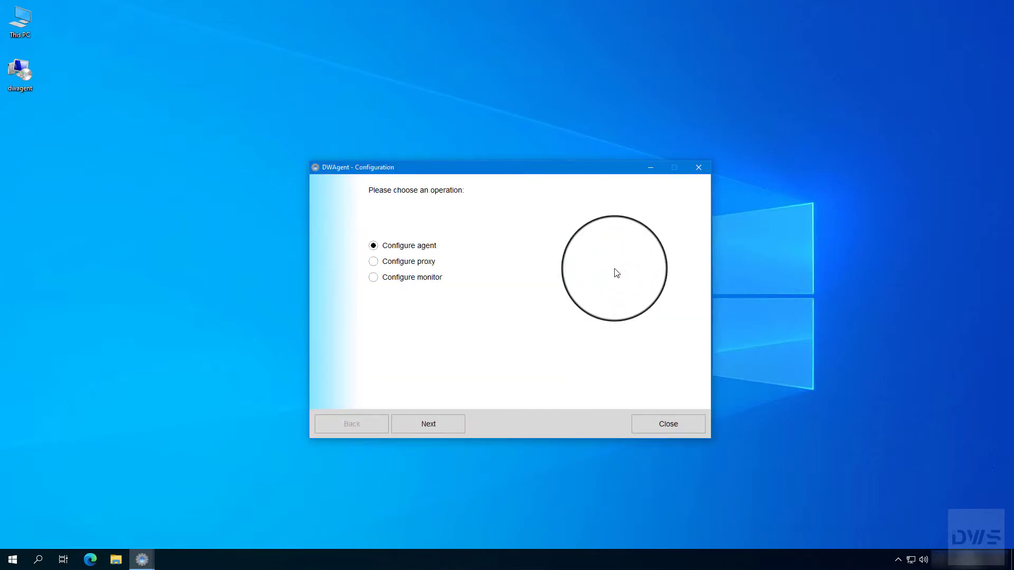
{"action": "left_click", "coordinate": [374, 278]}
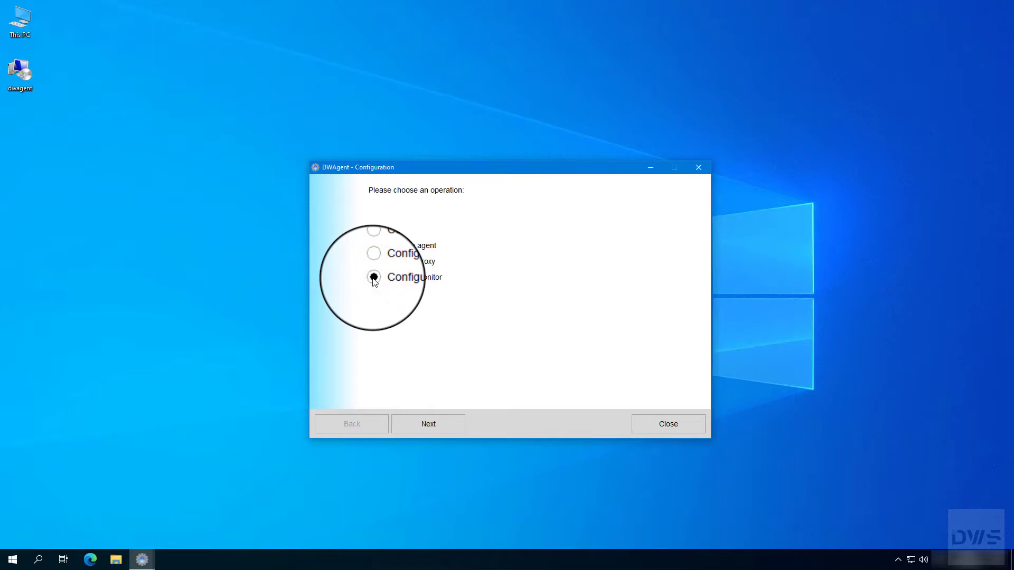
{"action": "left_click", "coordinate": [430, 430]}
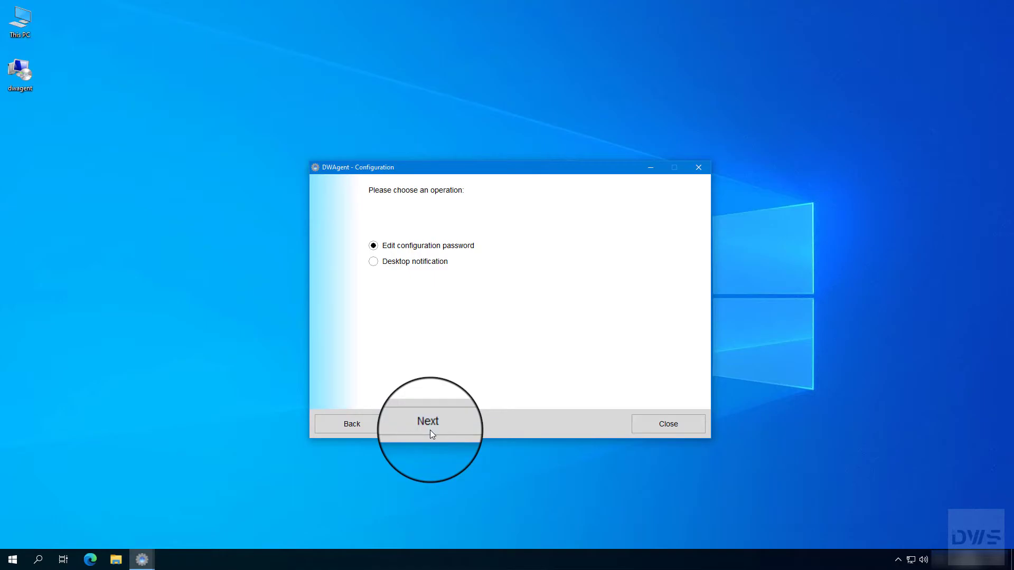
- Set a configuration password with Edit configuration password, filling in the password and its retype field, and exit the configuration with Yes
{"action": "left_click", "coordinate": [373, 246]}
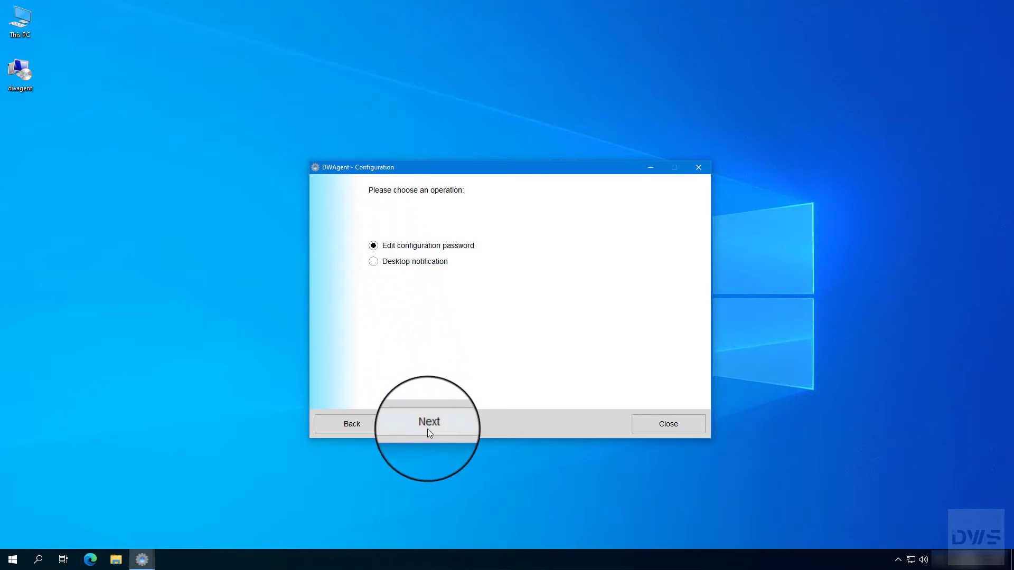
{"action": "left_click", "coordinate": [428, 429]}
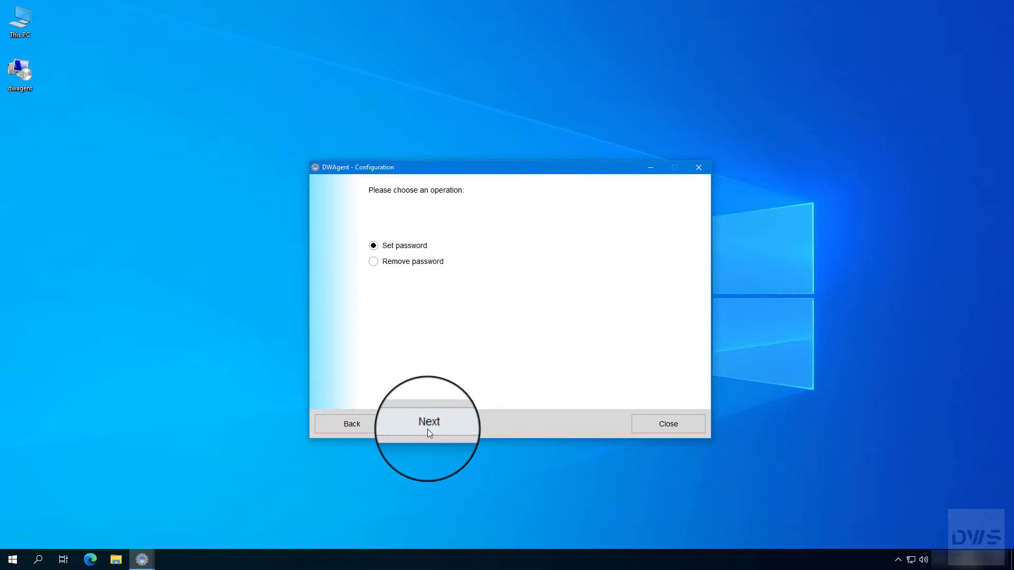
{"action": "left_click", "coordinate": [374, 247]}
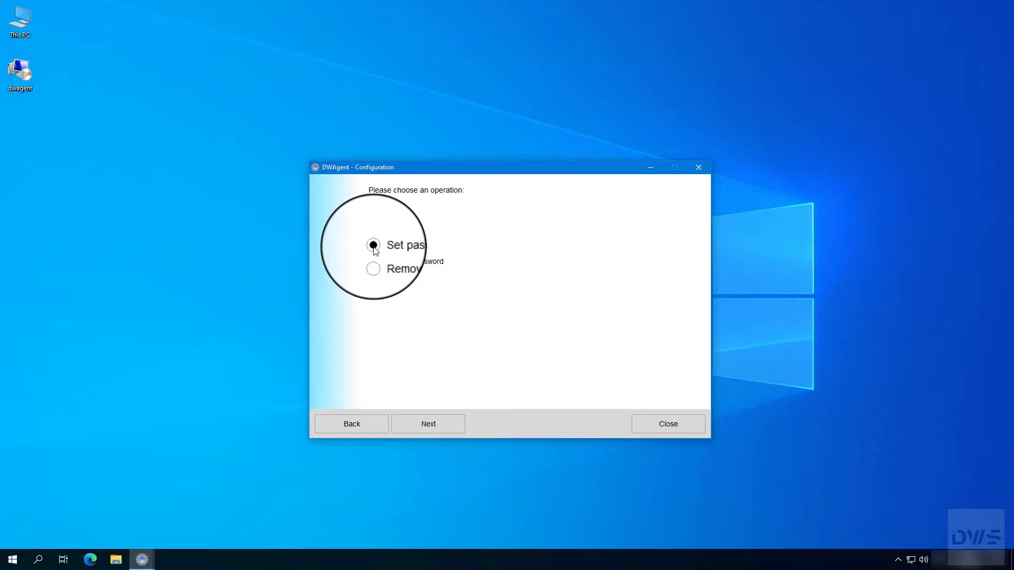
{"action": "left_click", "coordinate": [429, 428]}
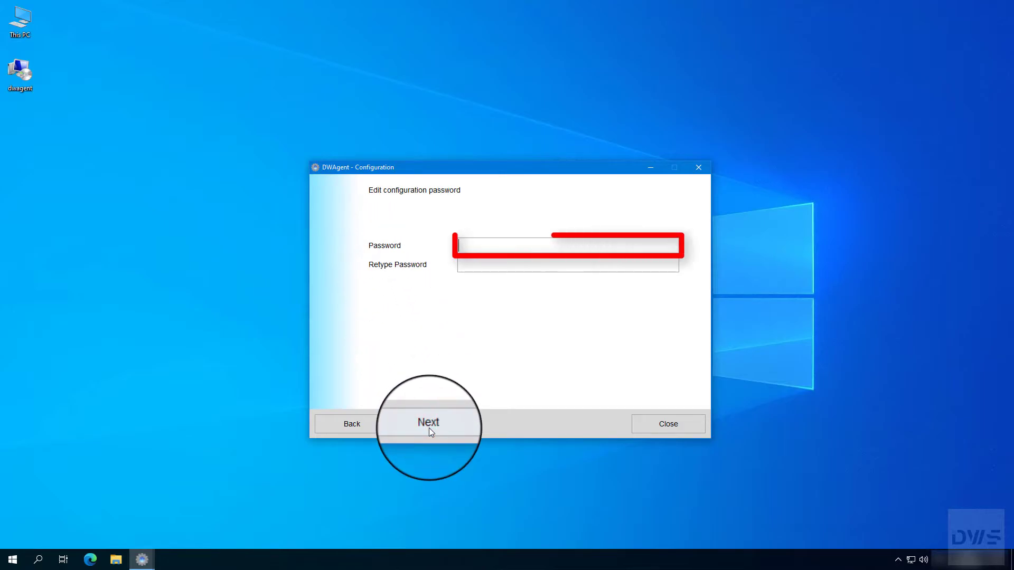
{"action": "type", "text": "*******"}
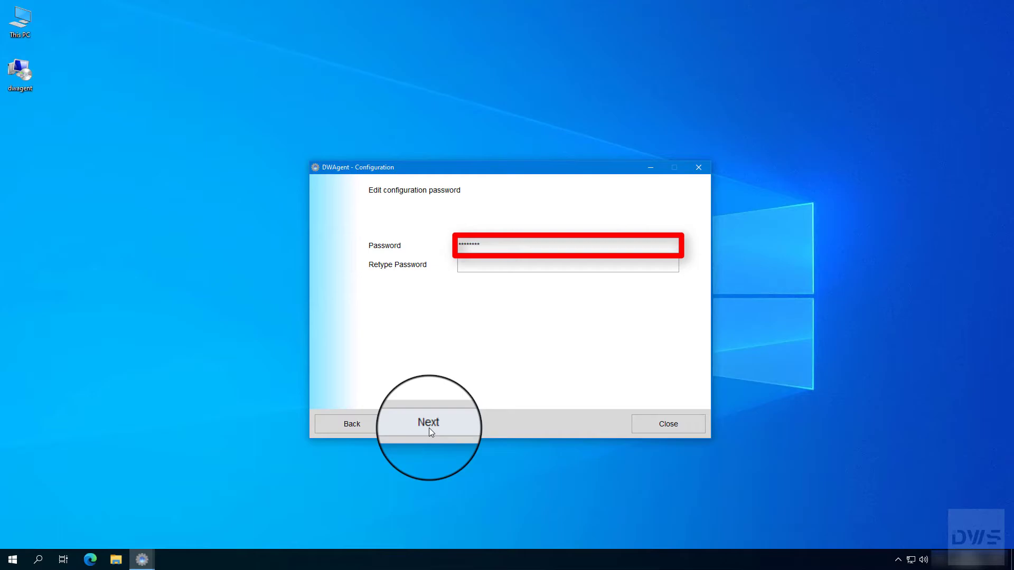
{"action": "key", "text": "Tab"}
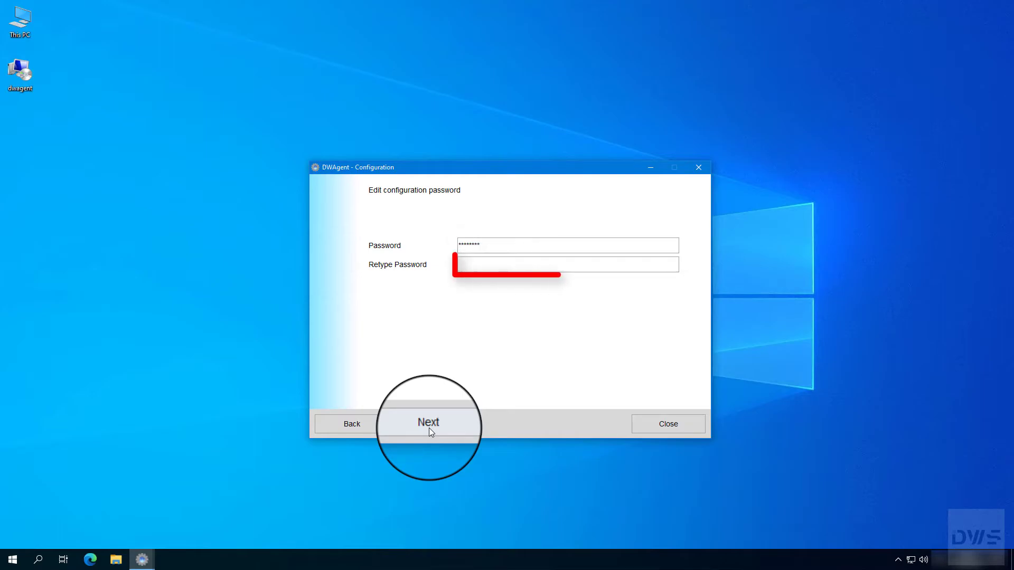
{"action": "type", "text": "*******"}
{"action": "left_click", "coordinate": [429, 429]}
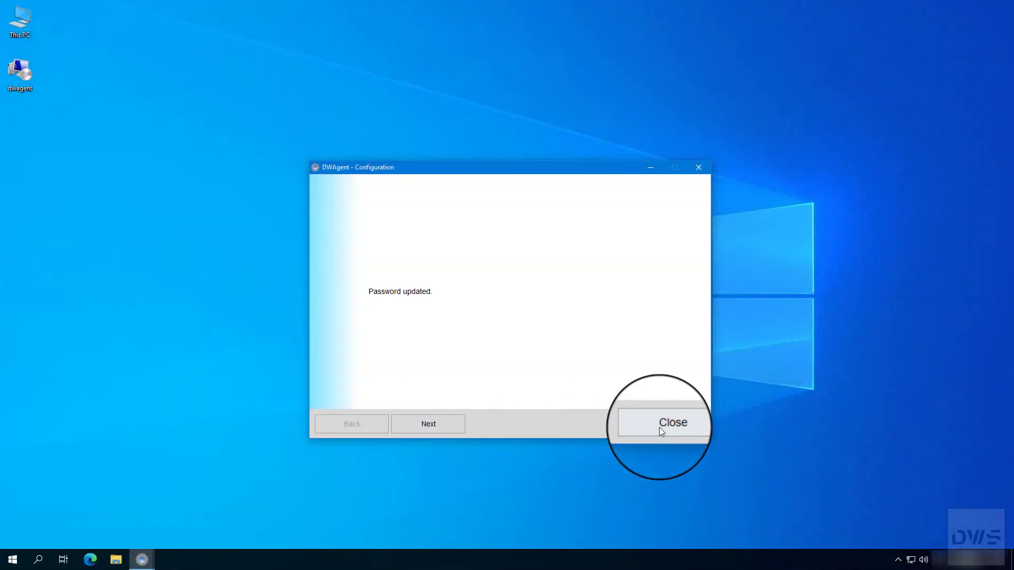
{"action": "left_click", "coordinate": [660, 429]}
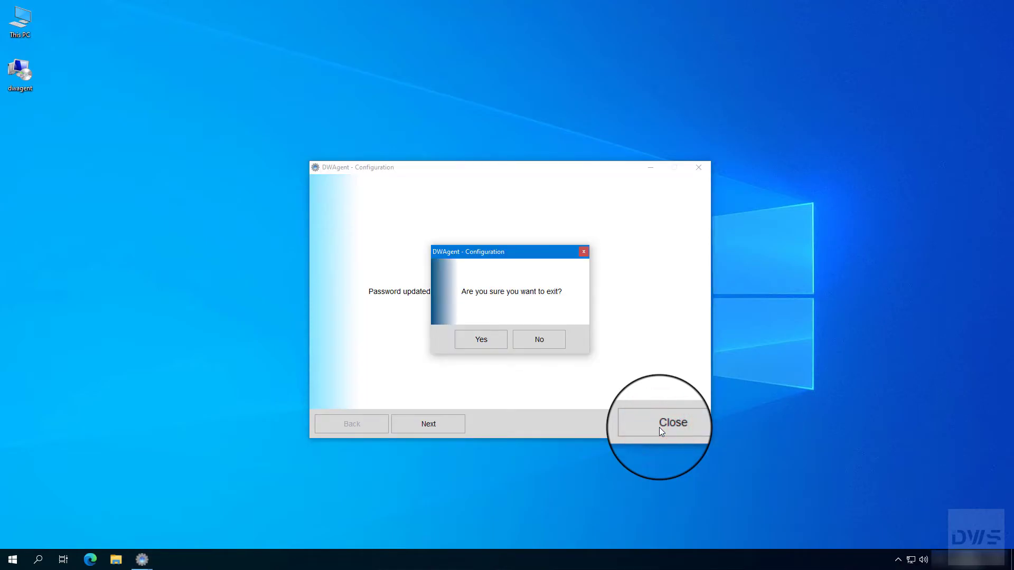
{"action": "left_click", "coordinate": [487, 344]}
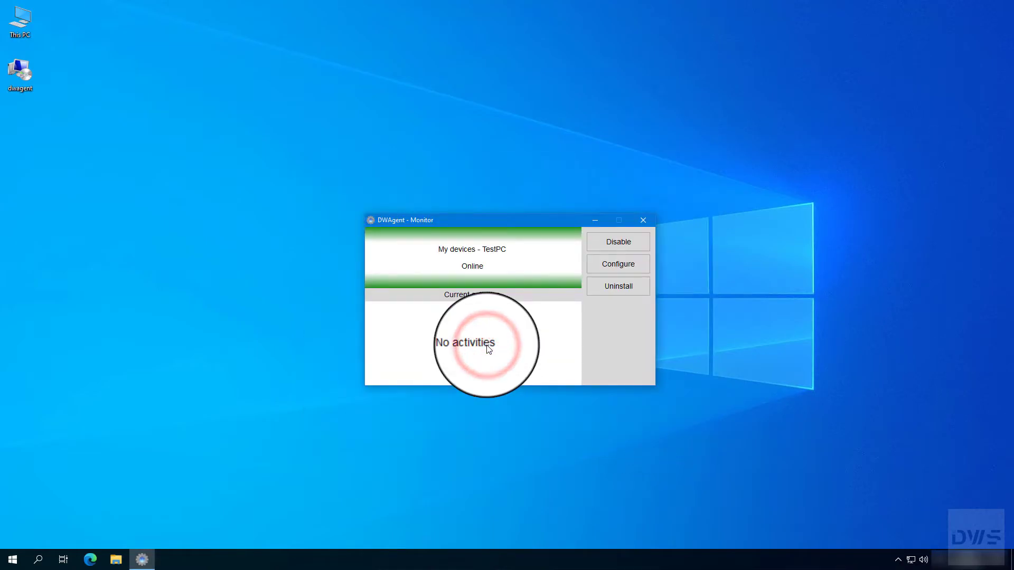
- Try to disable the agent from the monitor, confirming with Yes, and dismiss the password request
{"action": "left_click", "coordinate": [618, 247]}
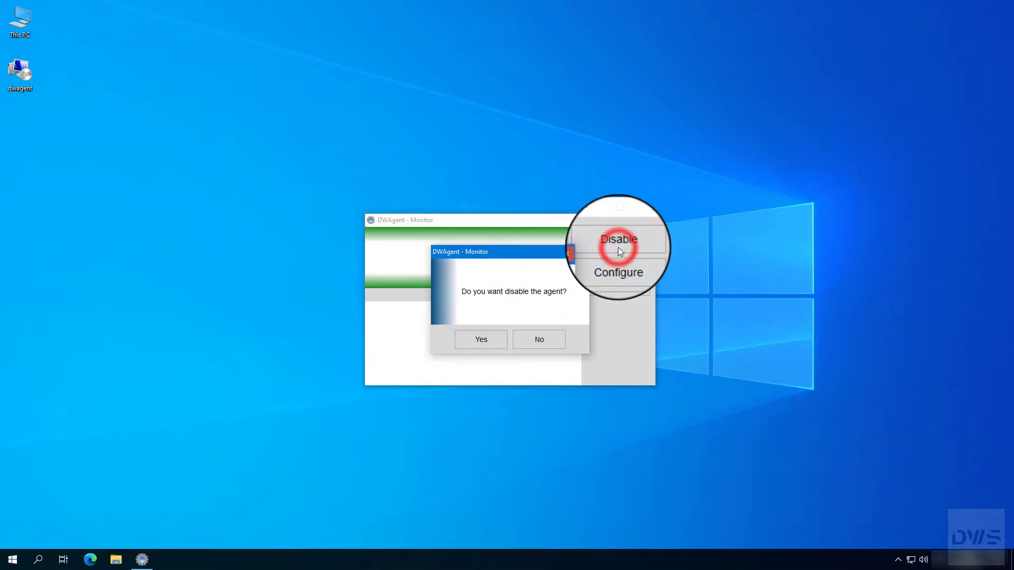
{"action": "left_click", "coordinate": [481, 343]}
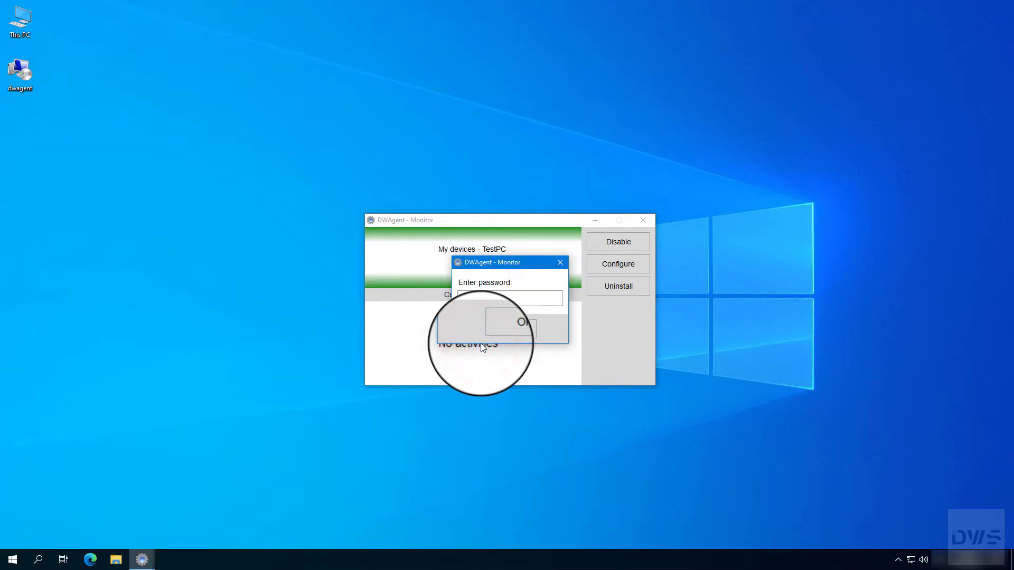
{"action": "left_click", "coordinate": [562, 263]}
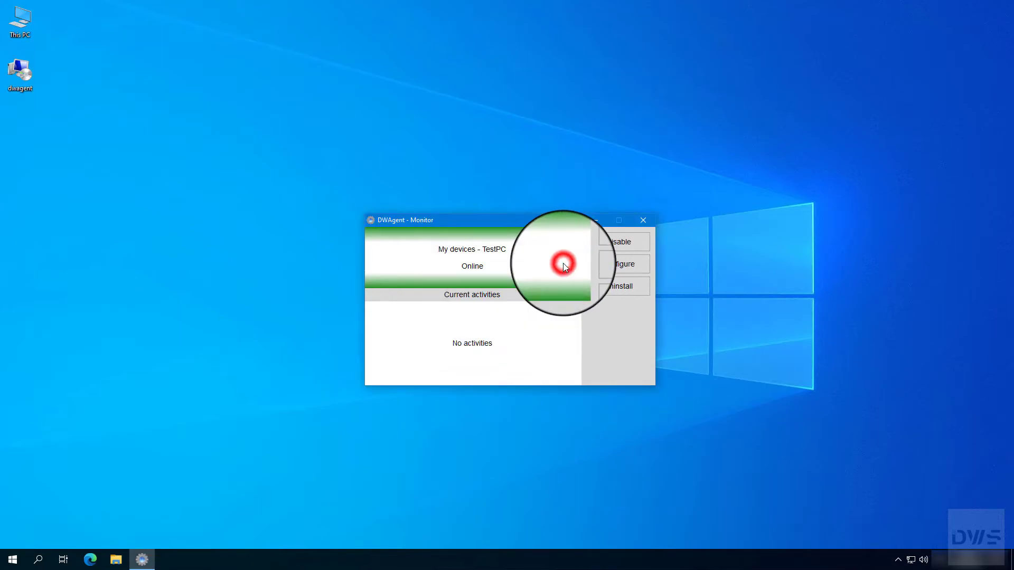
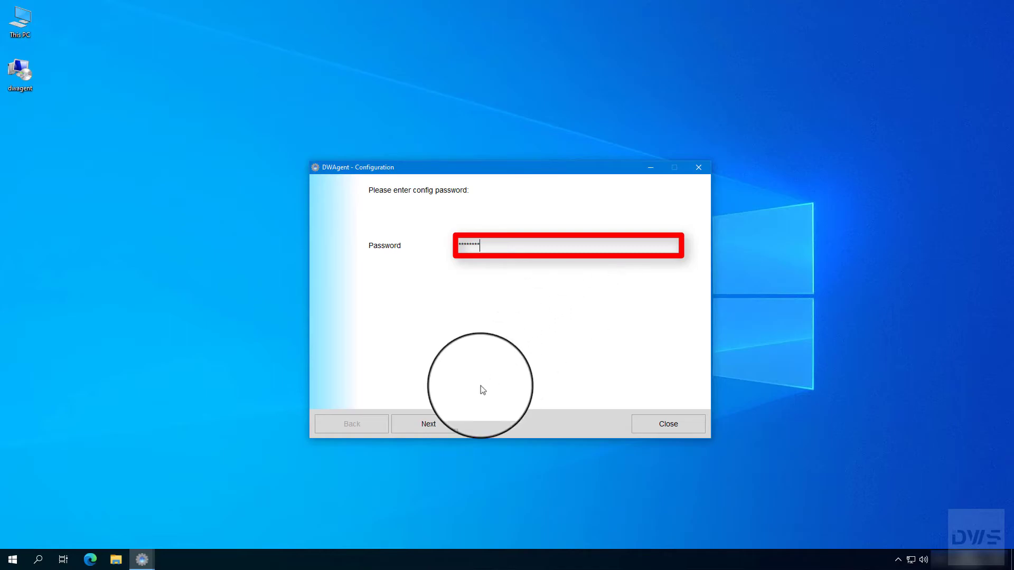
- Submit the filled-in config password and proceed with Configure monitor
{"action": "left_click", "coordinate": [429, 430]}
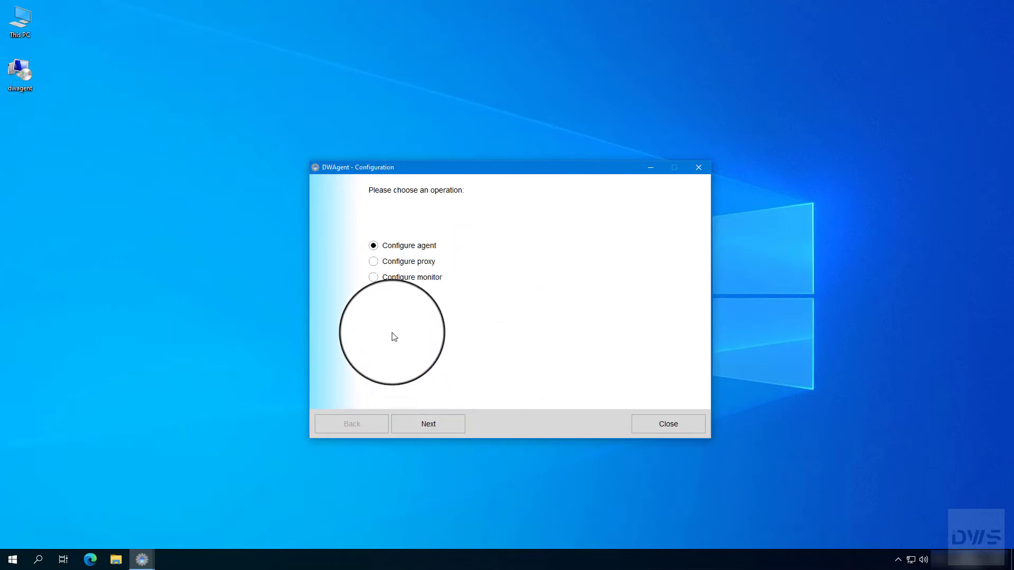
{"action": "left_click", "coordinate": [373, 278]}
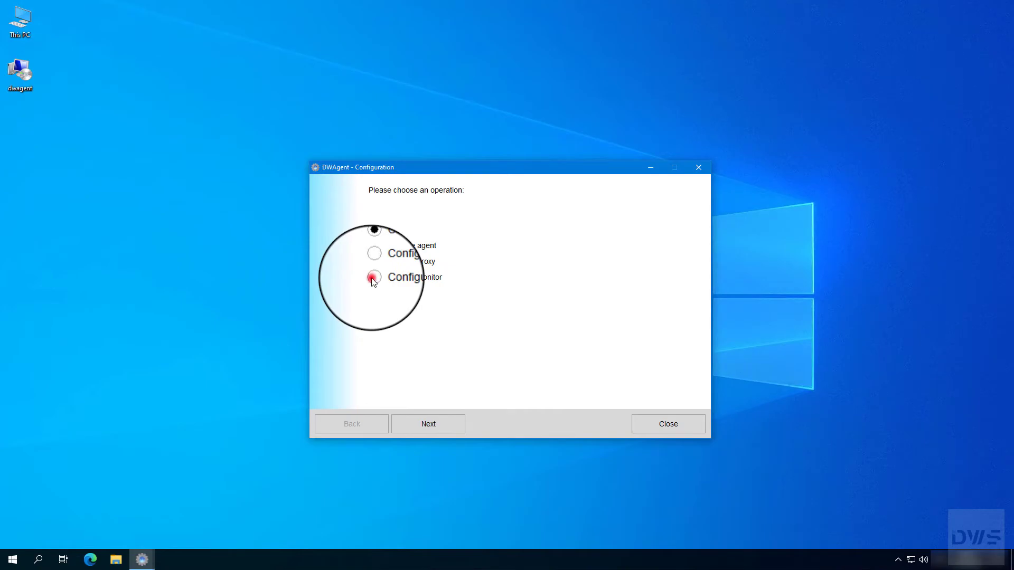
{"action": "left_click", "coordinate": [427, 430]}
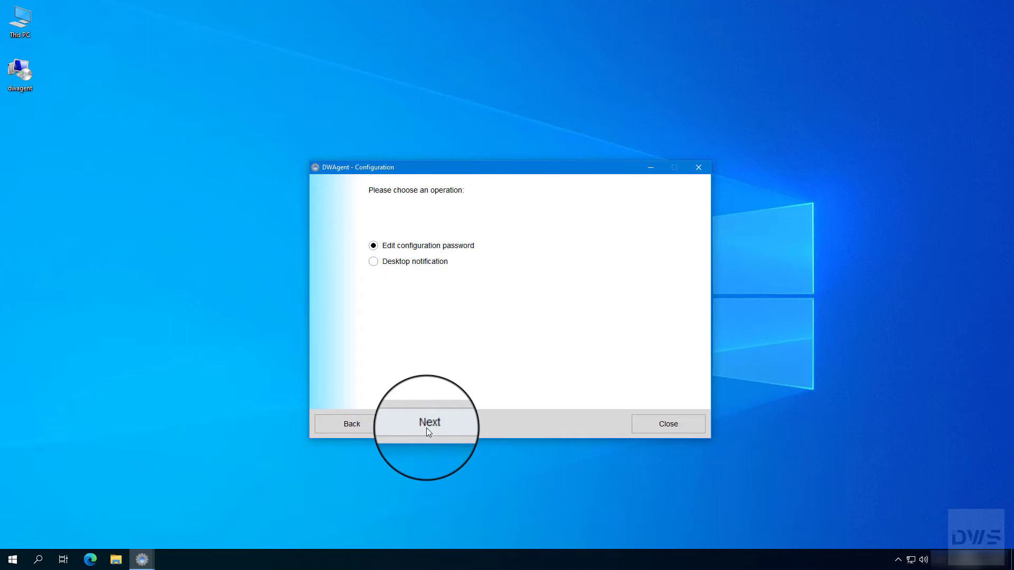
- Remove the configuration password through Edit configuration password, confirming the removal with Yes, and exit the configuration
{"action": "left_click", "coordinate": [374, 249]}
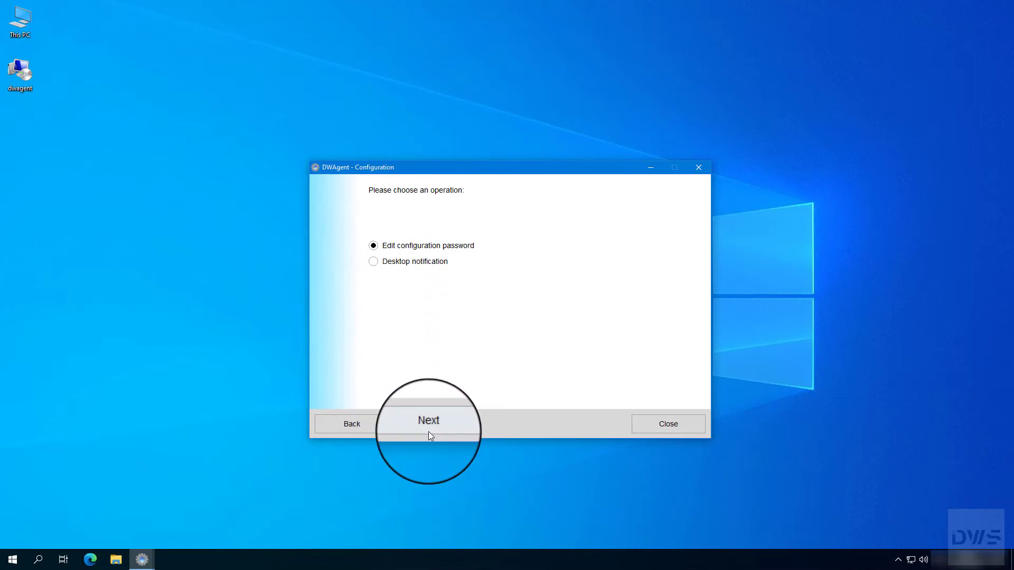
{"action": "left_click", "coordinate": [429, 432]}
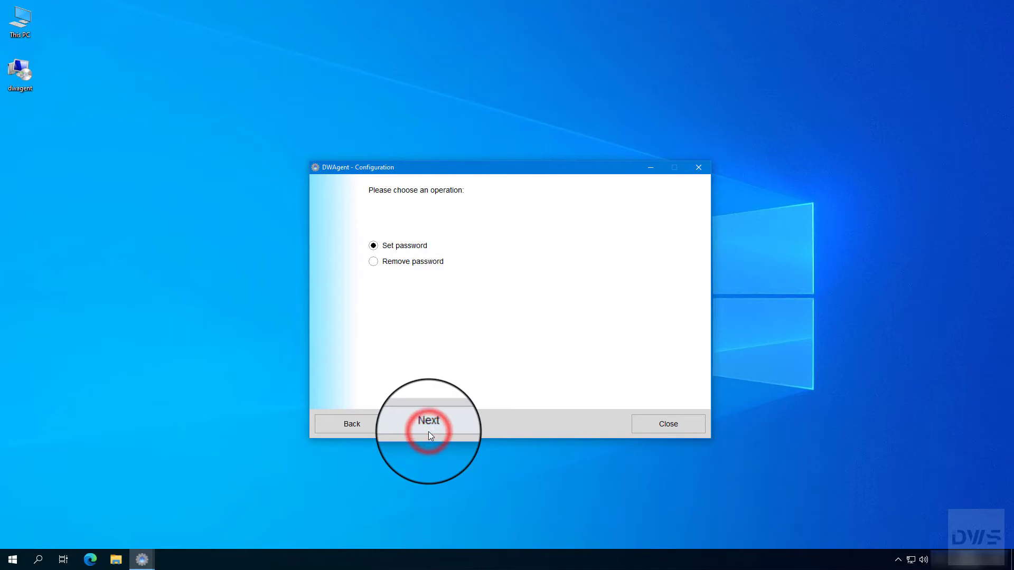
{"action": "left_click", "coordinate": [374, 263]}
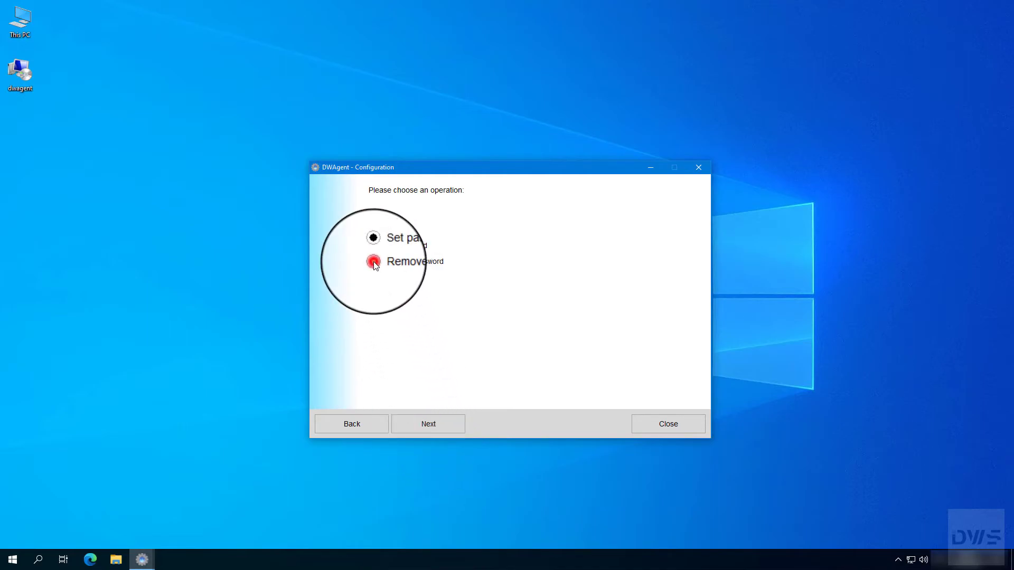
{"action": "left_click", "coordinate": [429, 431]}
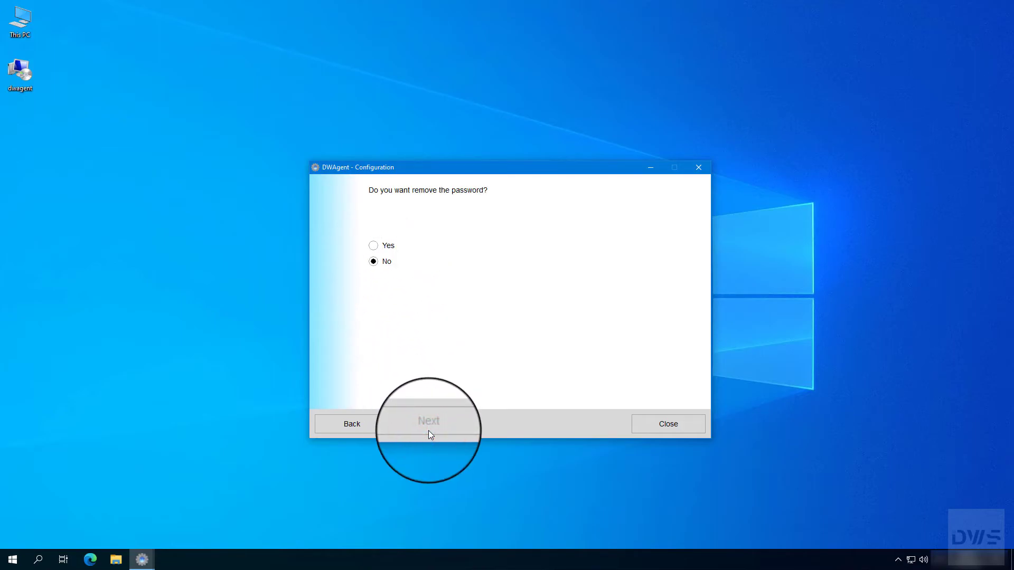
{"action": "left_click", "coordinate": [374, 246]}
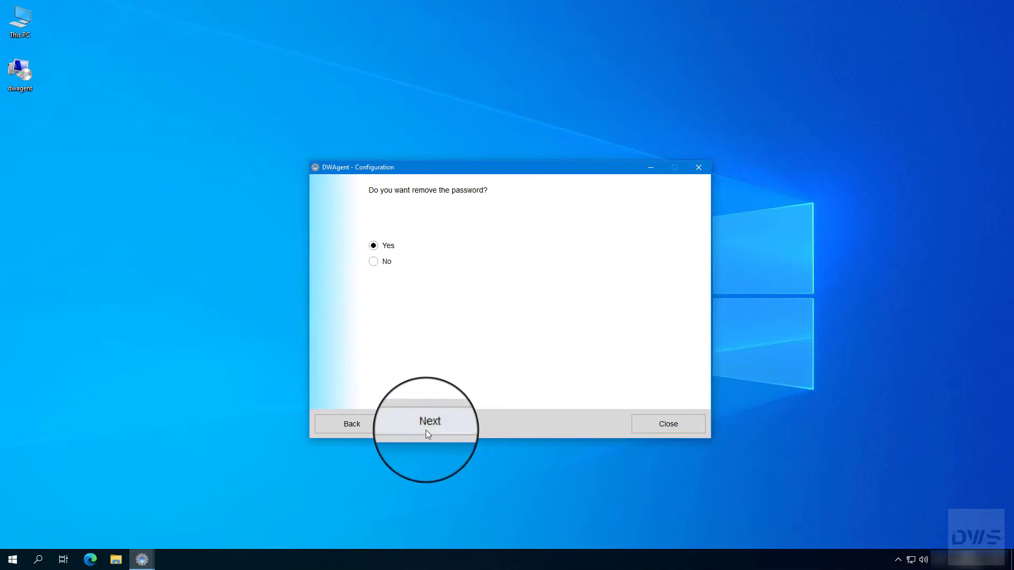
{"action": "left_click", "coordinate": [427, 431]}
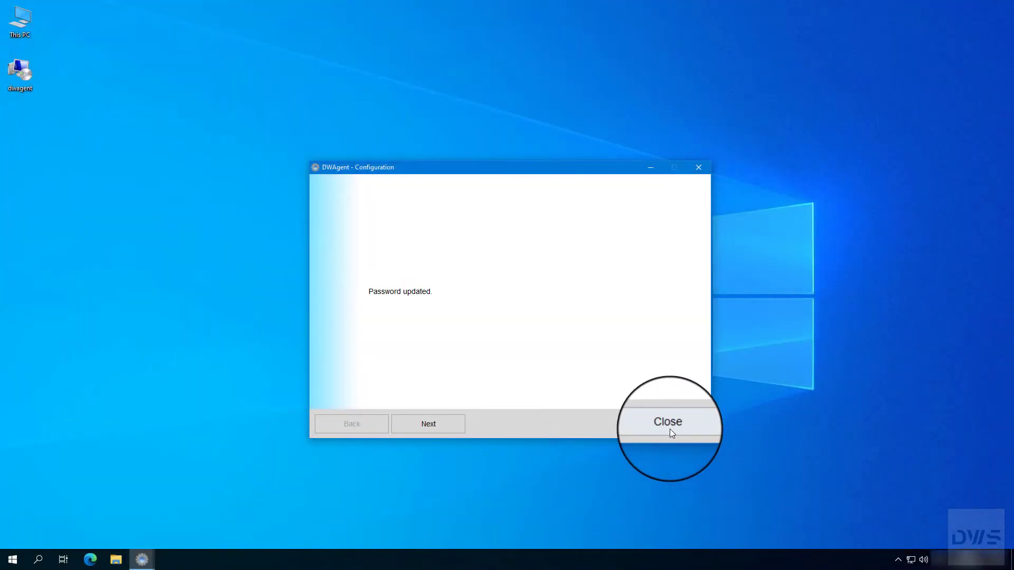
{"action": "left_click", "coordinate": [670, 429]}
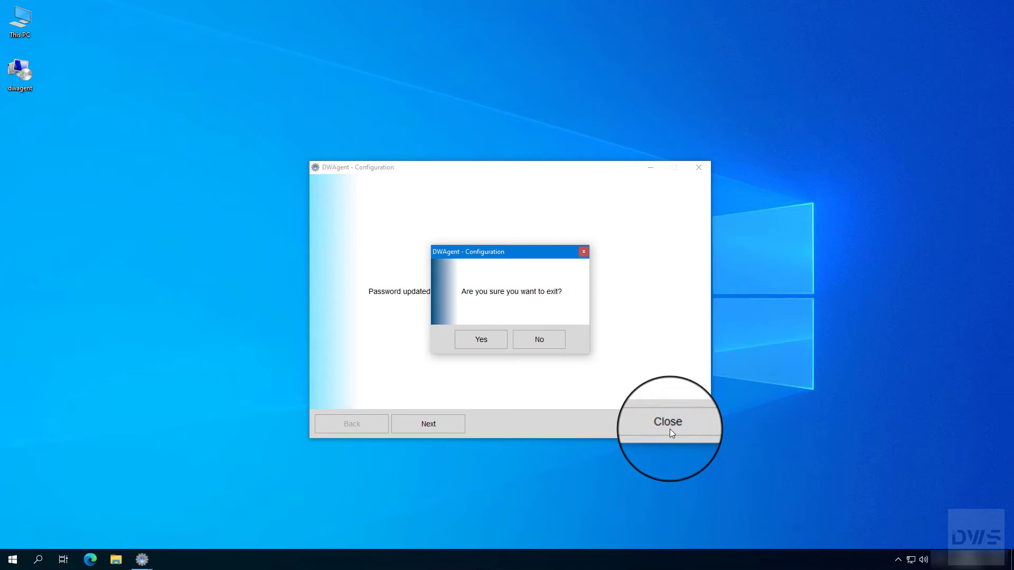
{"action": "left_click", "coordinate": [480, 344]}
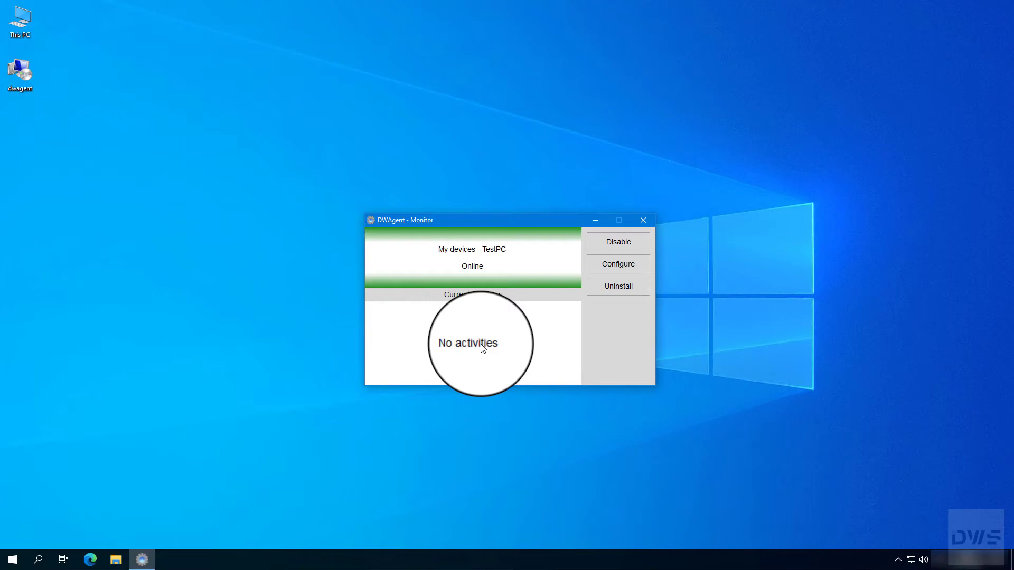
- Disable the agent from the monitor, answering Yes and acknowledging the message
{"action": "left_click", "coordinate": [619, 249]}
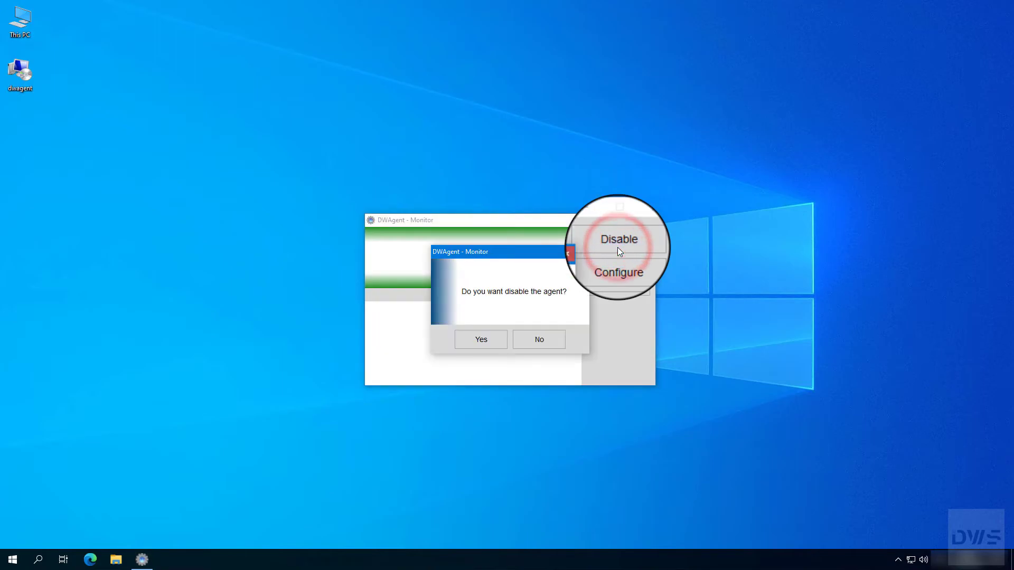
{"action": "left_click", "coordinate": [482, 344]}
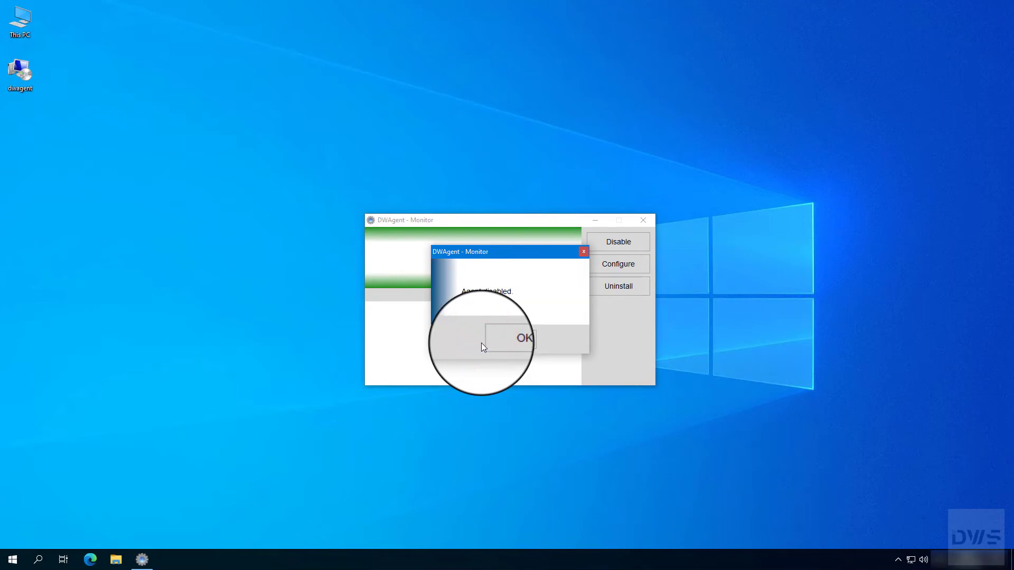
{"action": "left_click", "coordinate": [510, 345]}
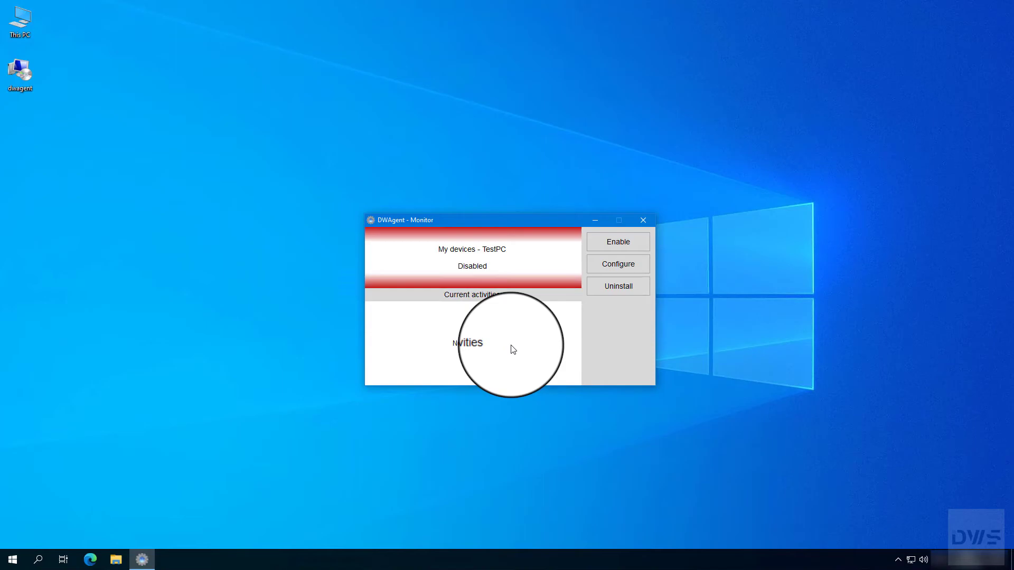
- Enable the agent again, answering Yes and acknowledging the message, and close the monitor
{"action": "left_click", "coordinate": [617, 243]}
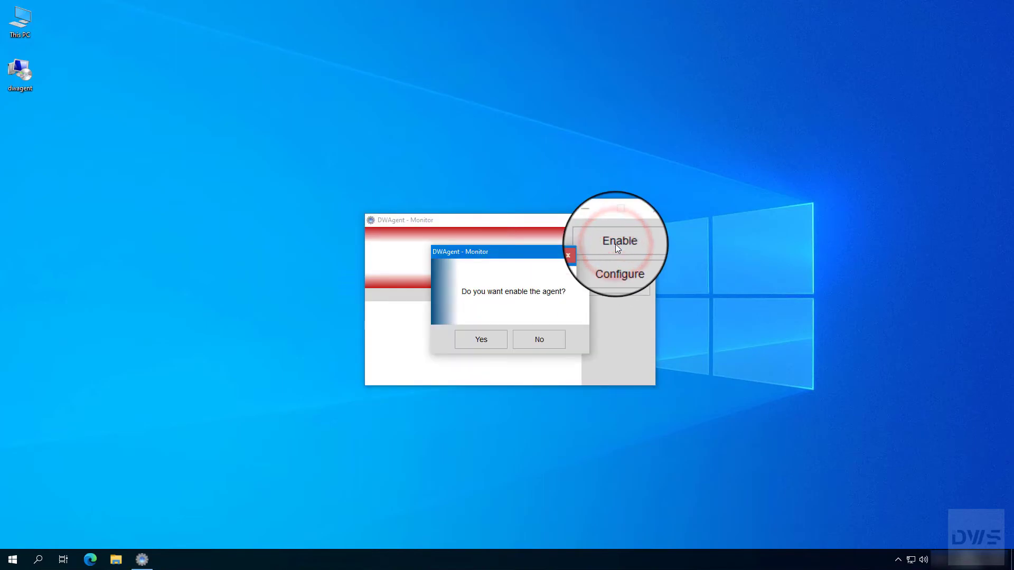
{"action": "left_click", "coordinate": [483, 343]}
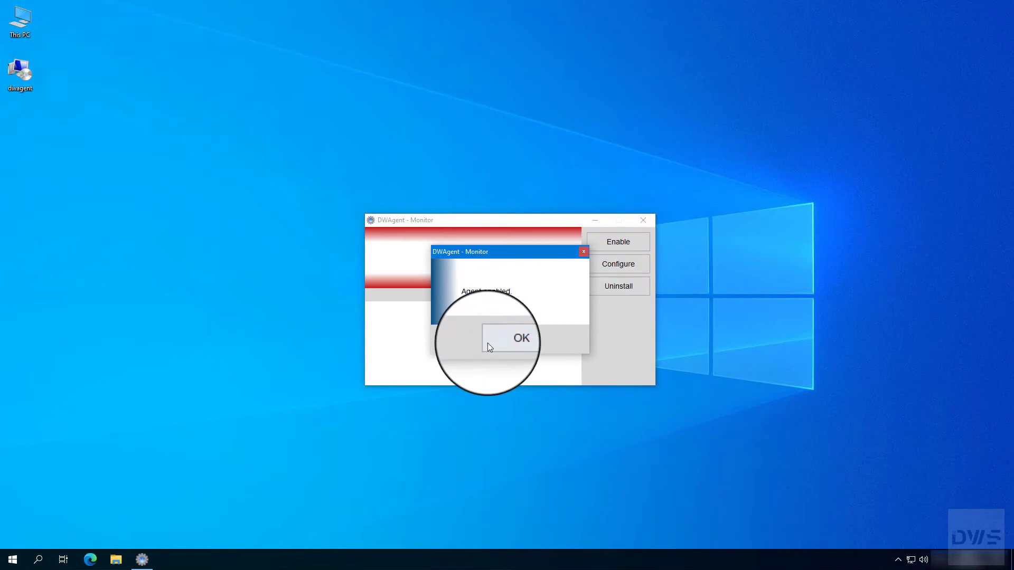
{"action": "left_click", "coordinate": [511, 344]}
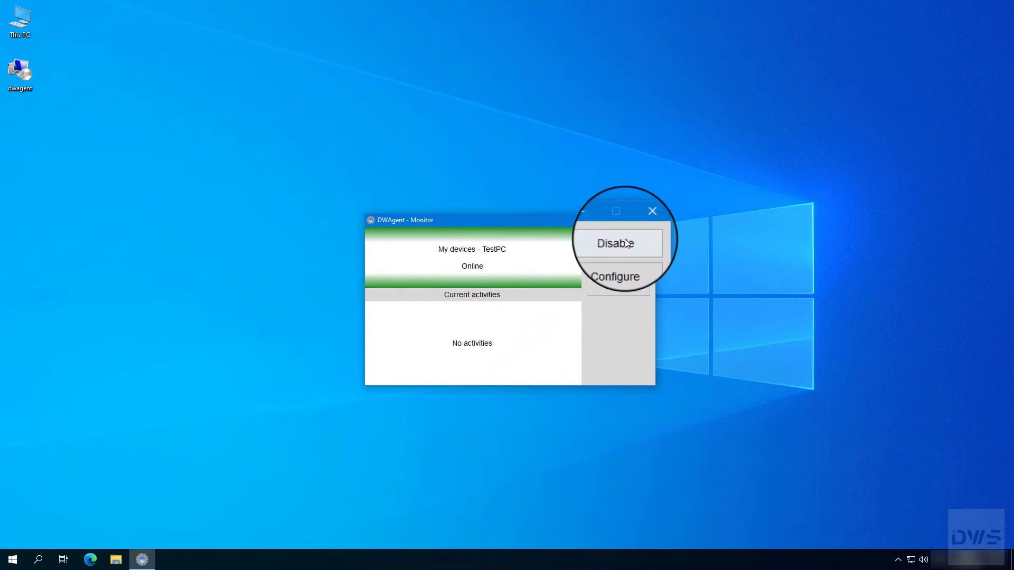
{"action": "left_click", "coordinate": [644, 221]}
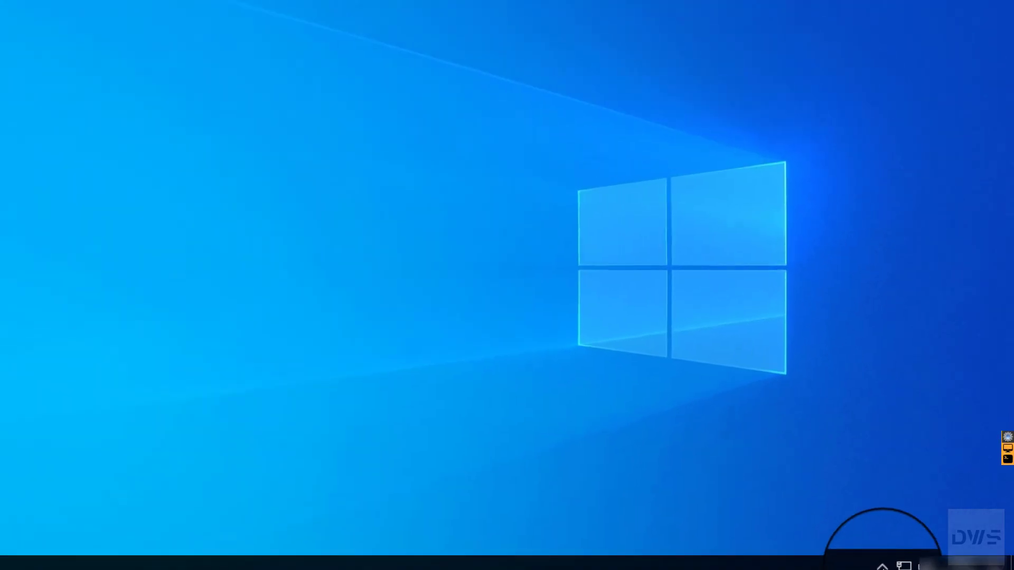
- Bring up the DWAgent monitor from the system tray and start its configuration with Configure monitor
{"action": "left_click", "coordinate": [882, 566]}
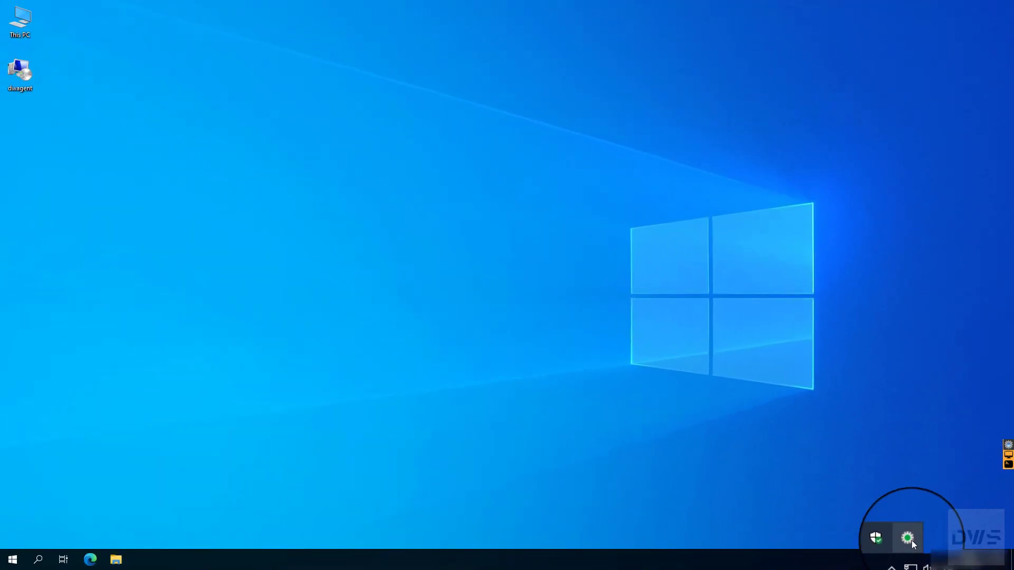
{"action": "left_click", "coordinate": [912, 538]}
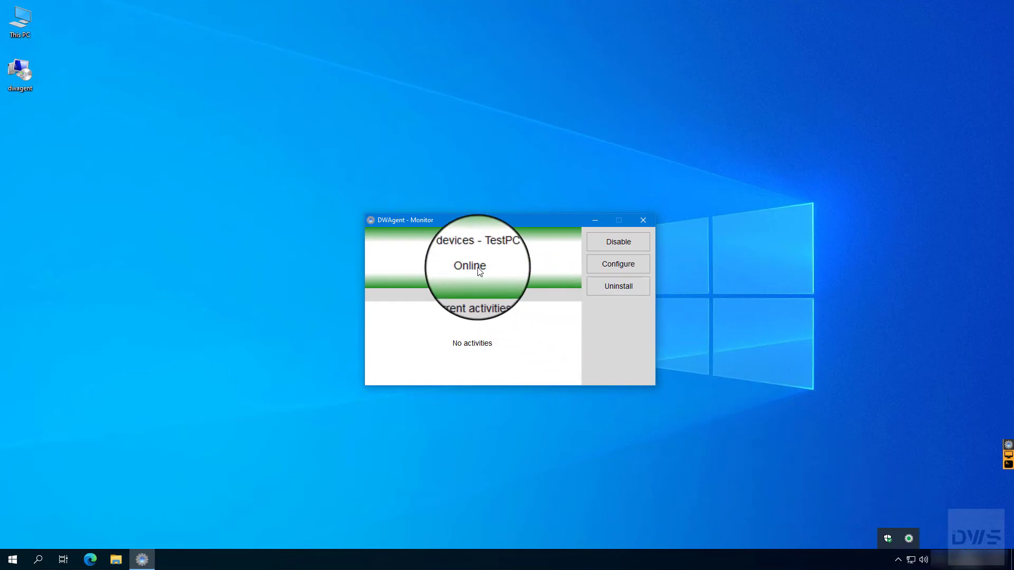
{"action": "left_click", "coordinate": [619, 269]}
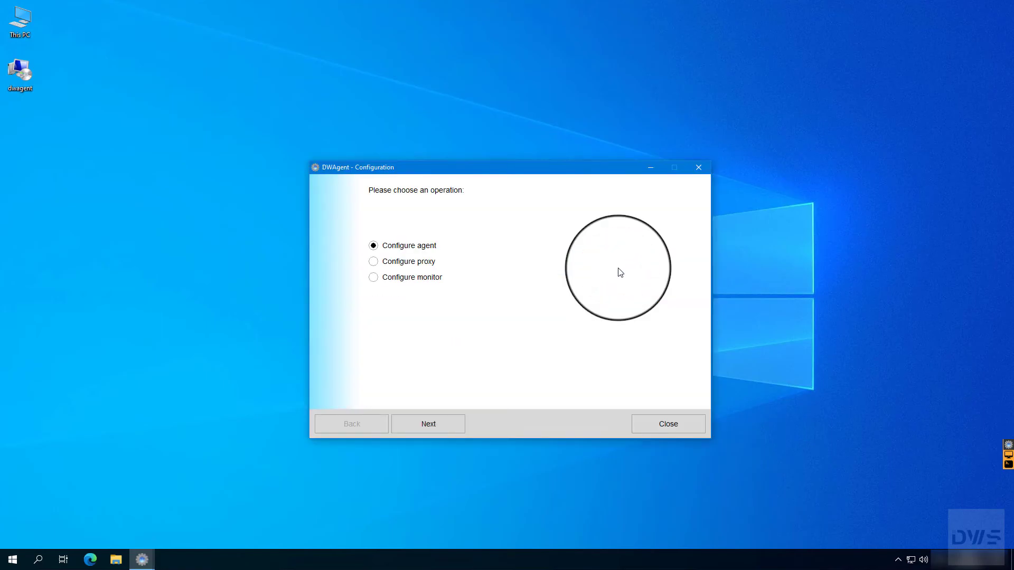
{"action": "left_click", "coordinate": [373, 278]}
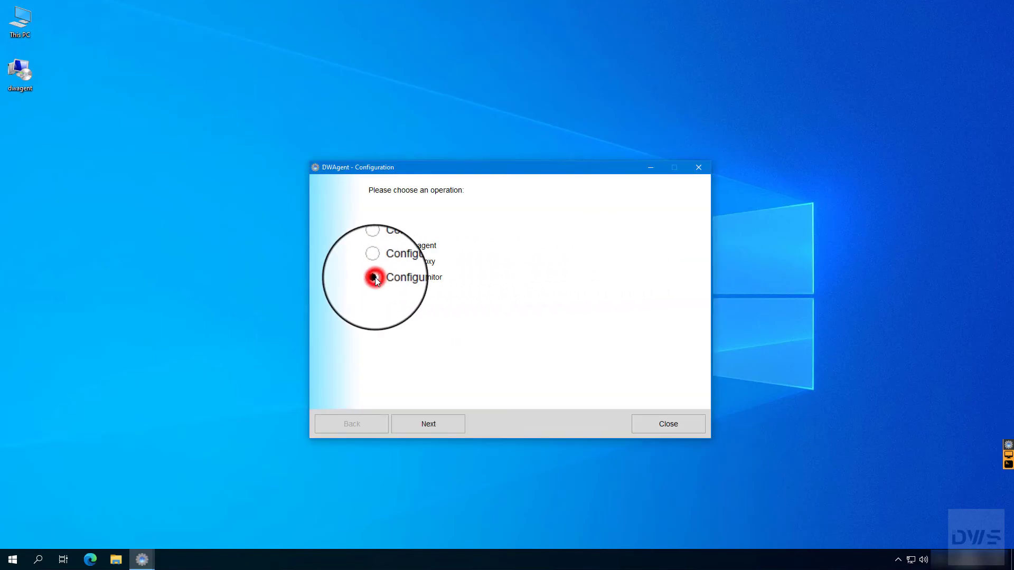
{"action": "left_click", "coordinate": [429, 429]}
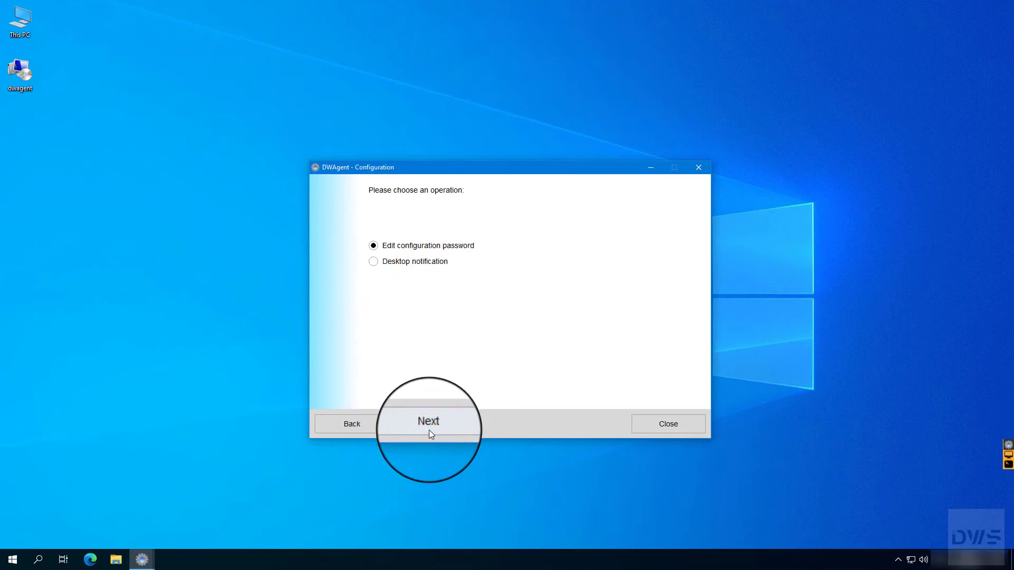
- Proceed with Desktop notification, try the Automatically hide and None options, and apply Visible
{"action": "left_click", "coordinate": [374, 264]}
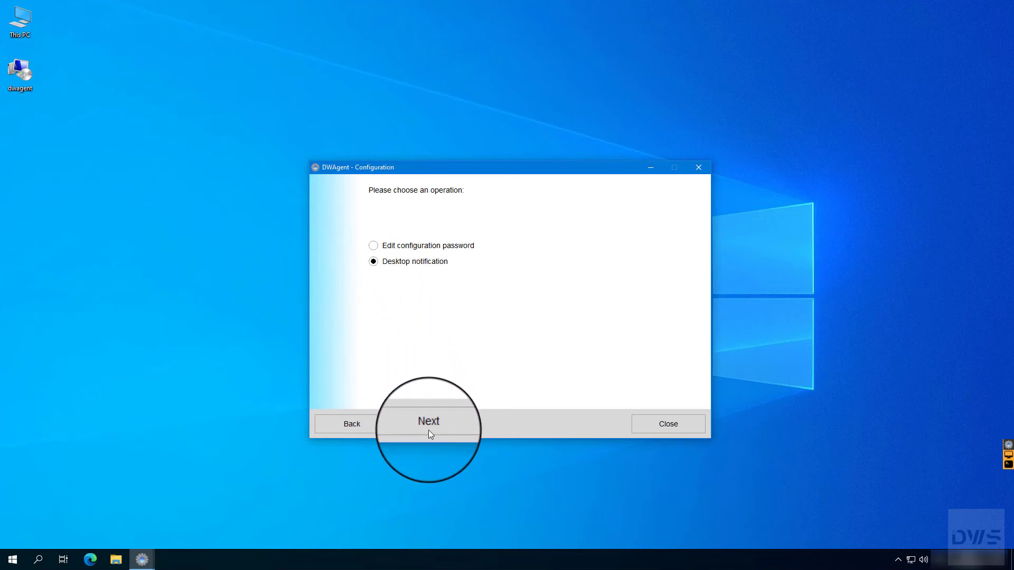
{"action": "left_click", "coordinate": [429, 426]}
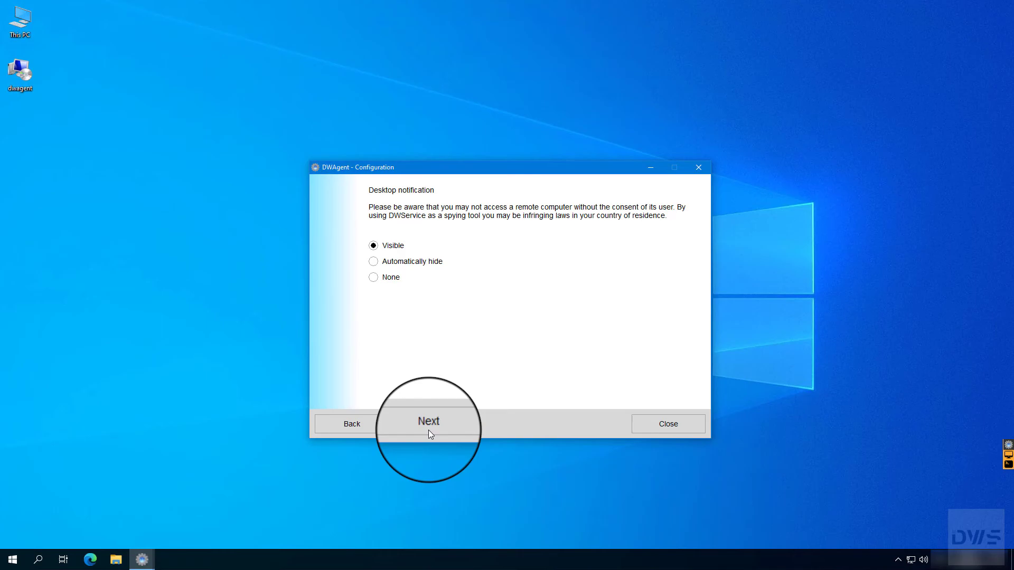
{"action": "left_click", "coordinate": [374, 247]}
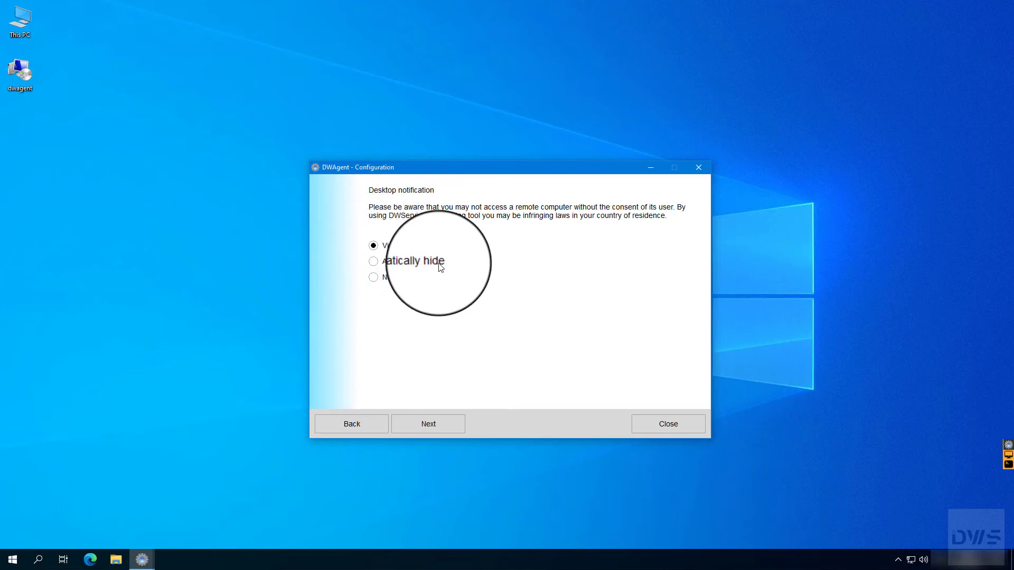
{"action": "left_click", "coordinate": [373, 262]}
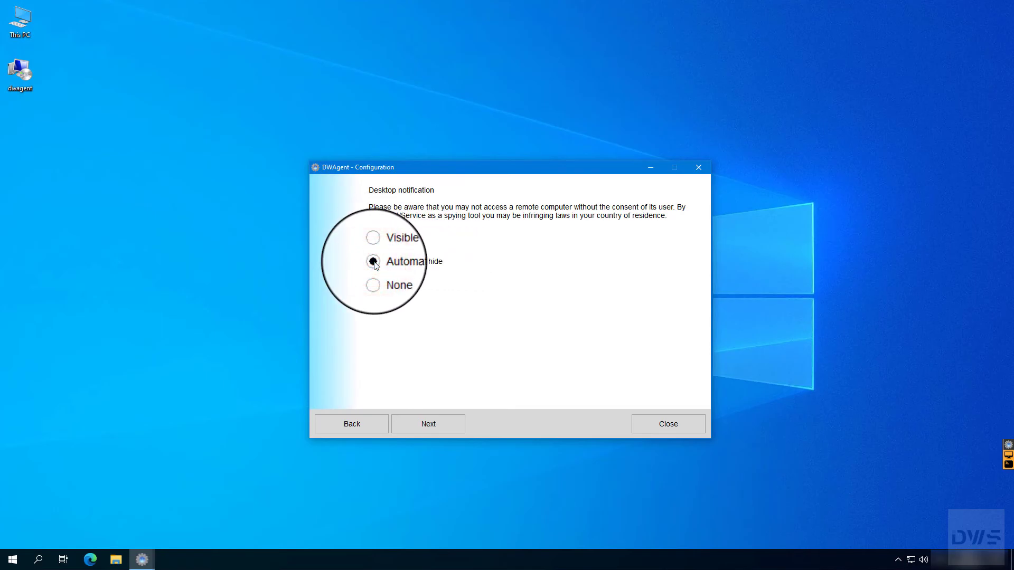
{"action": "left_click", "coordinate": [374, 277]}
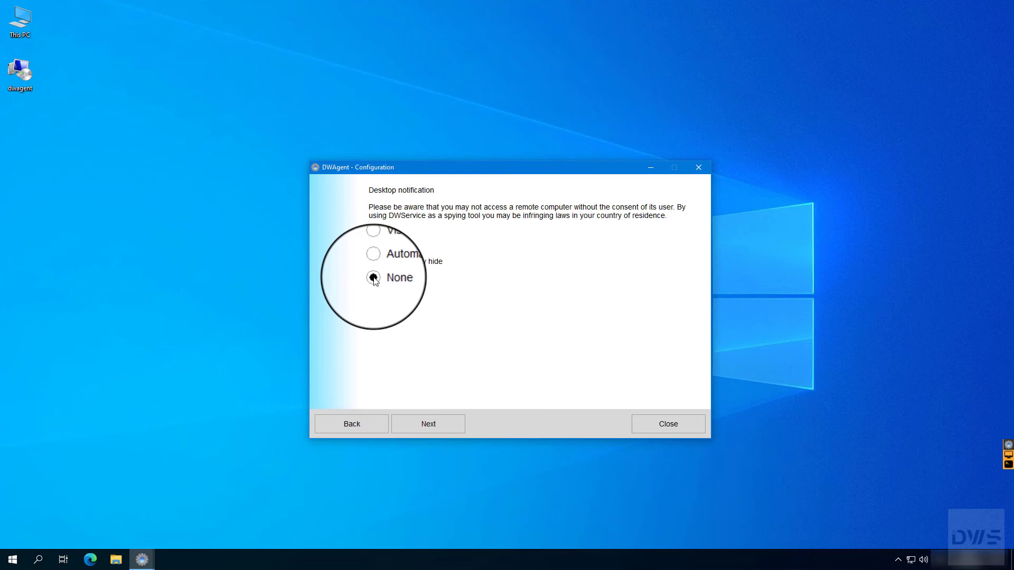
{"action": "left_click", "coordinate": [374, 245]}
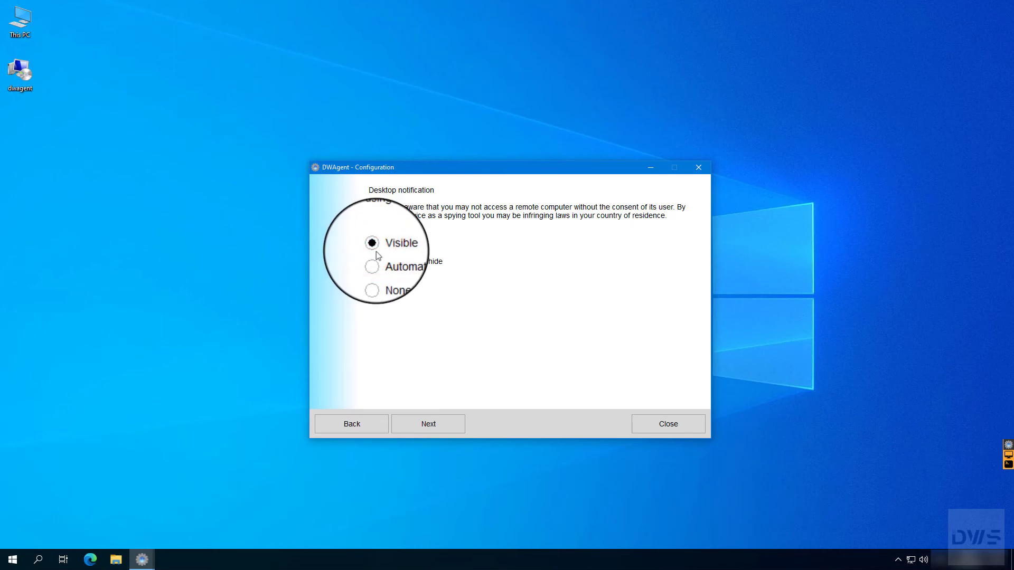
{"action": "left_click", "coordinate": [427, 431]}
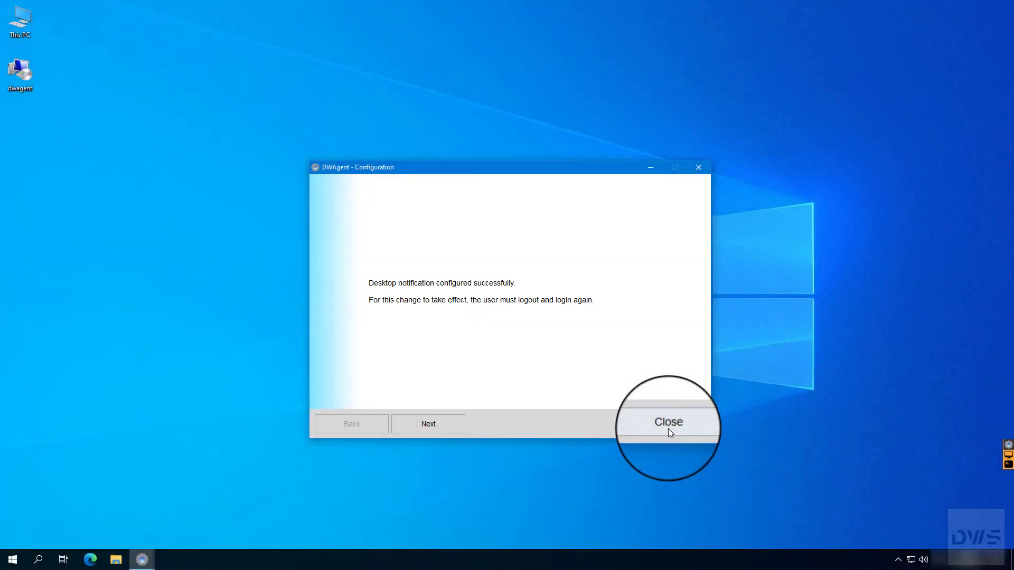
- Exit the configuration with Yes and close the monitor window
{"action": "left_click", "coordinate": [668, 429]}
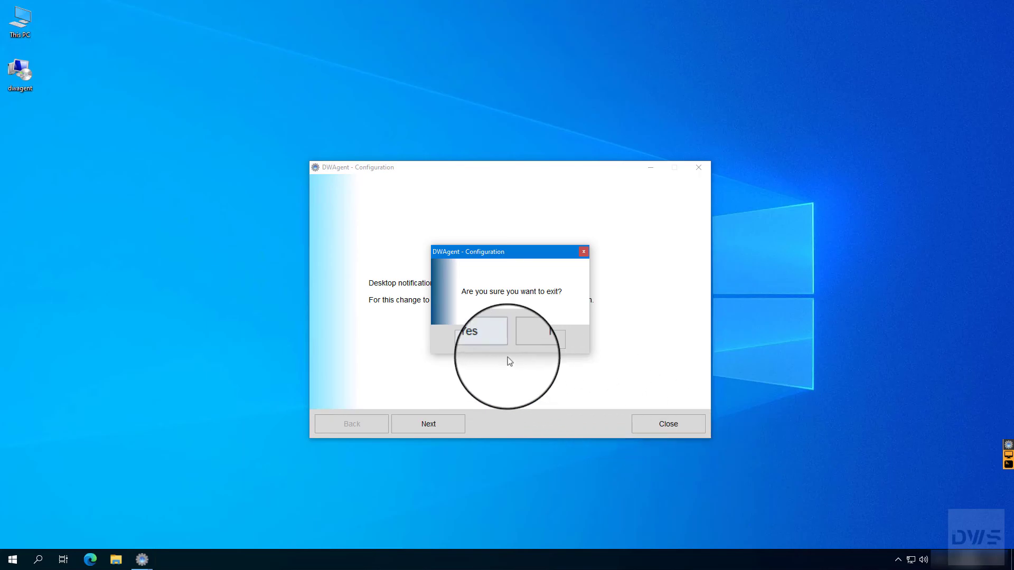
{"action": "left_click", "coordinate": [480, 344]}
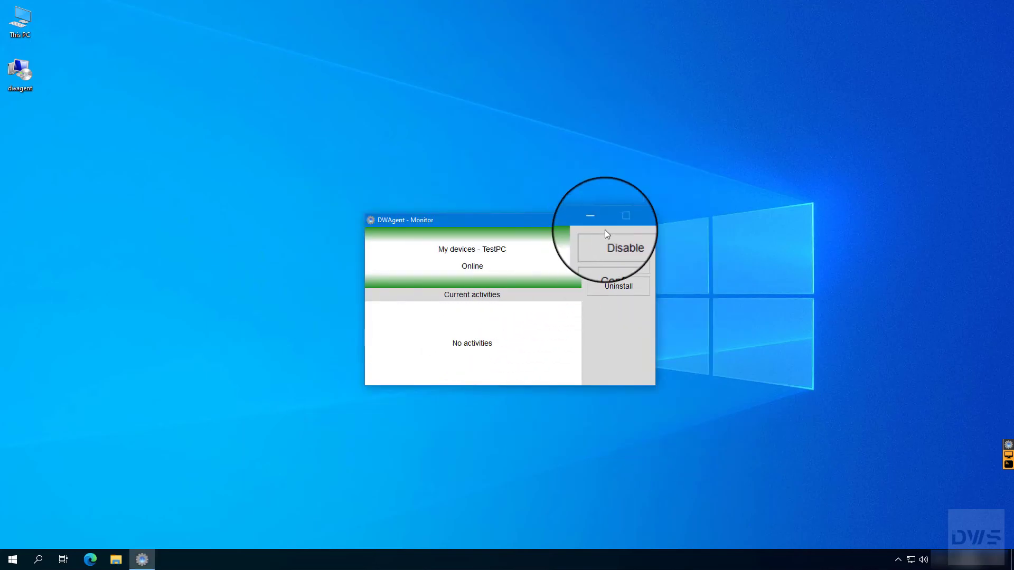
{"action": "left_click", "coordinate": [643, 221]}
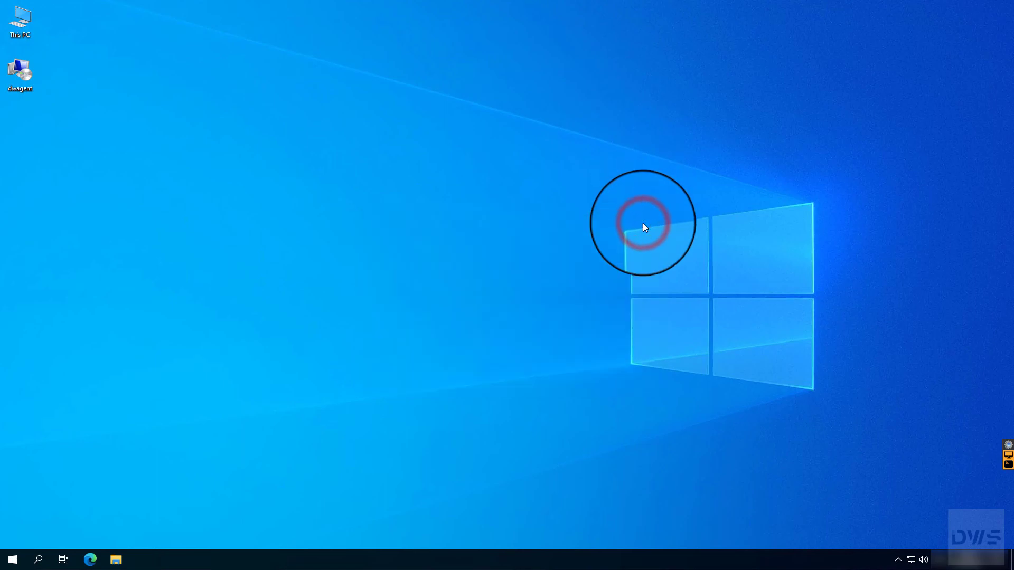